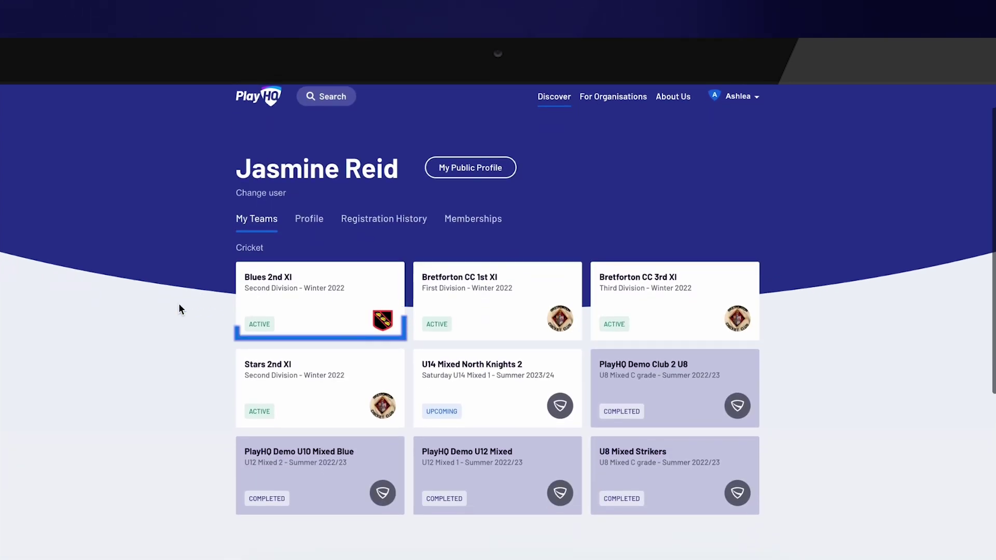
# - Open the Blues 2nd XI team page and show its Squad list
pyautogui.click(304, 309)
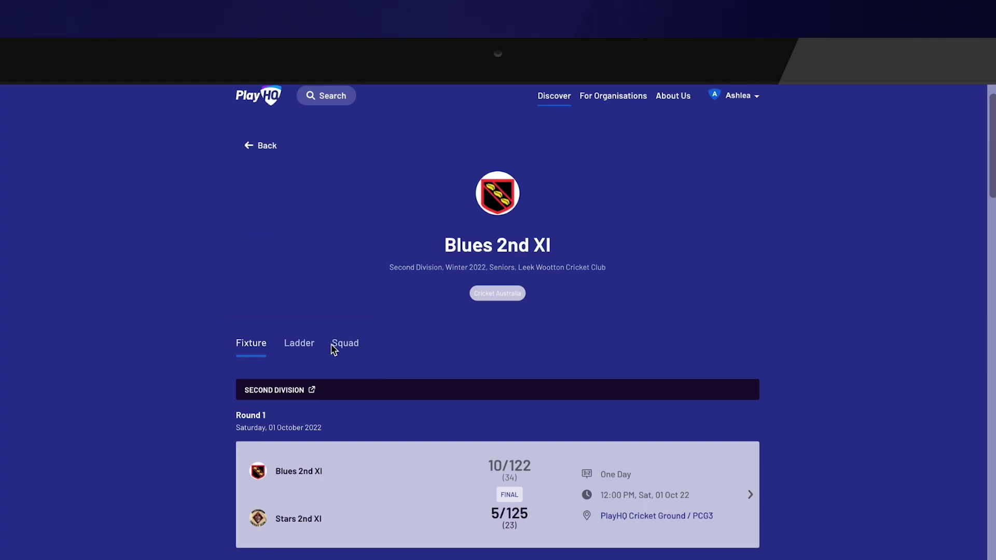
pyautogui.click(332, 345)
pyautogui.scroll(-5, 116, 397)
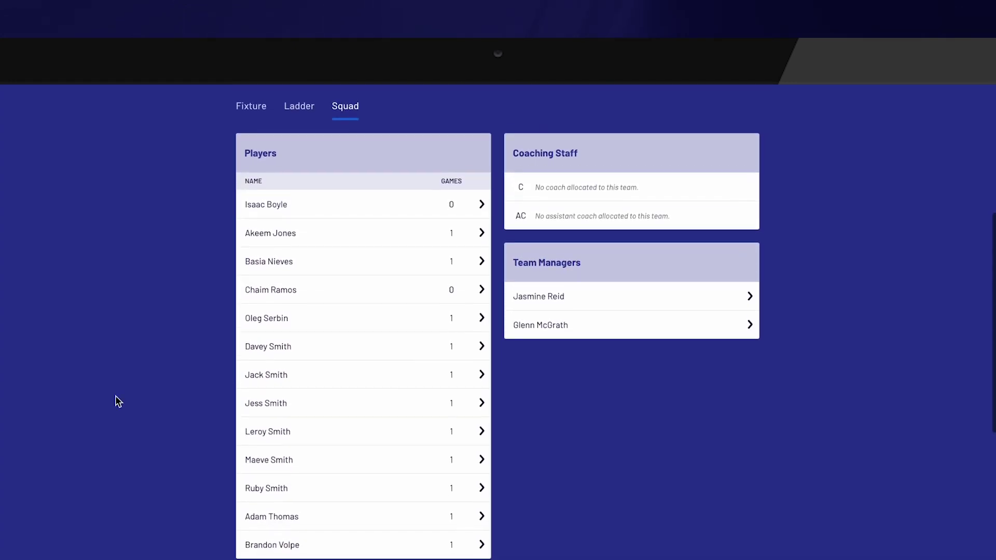
pyautogui.scroll(1, 115, 395)
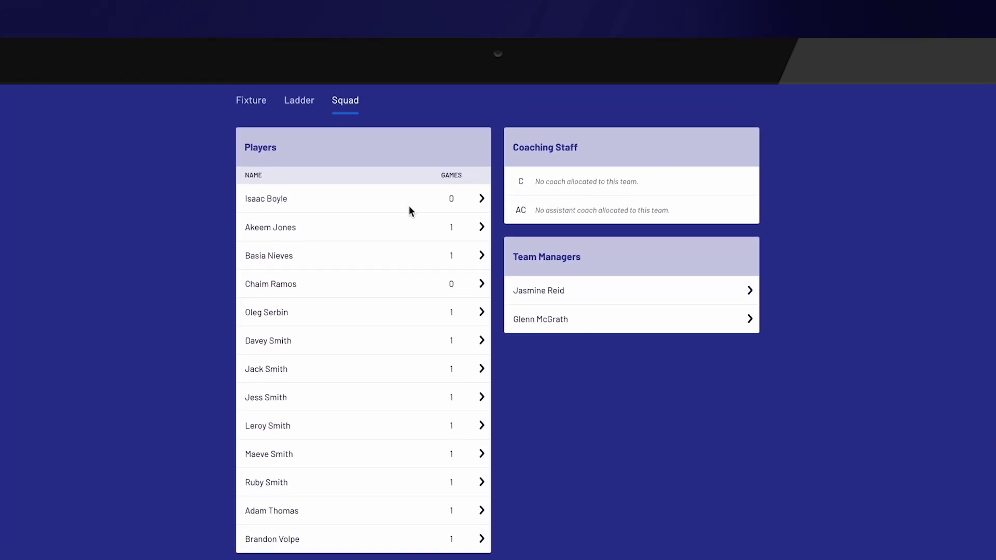
# - View a squad player's contact details, then close the card
pyautogui.click(483, 232)
pyautogui.click(483, 232)
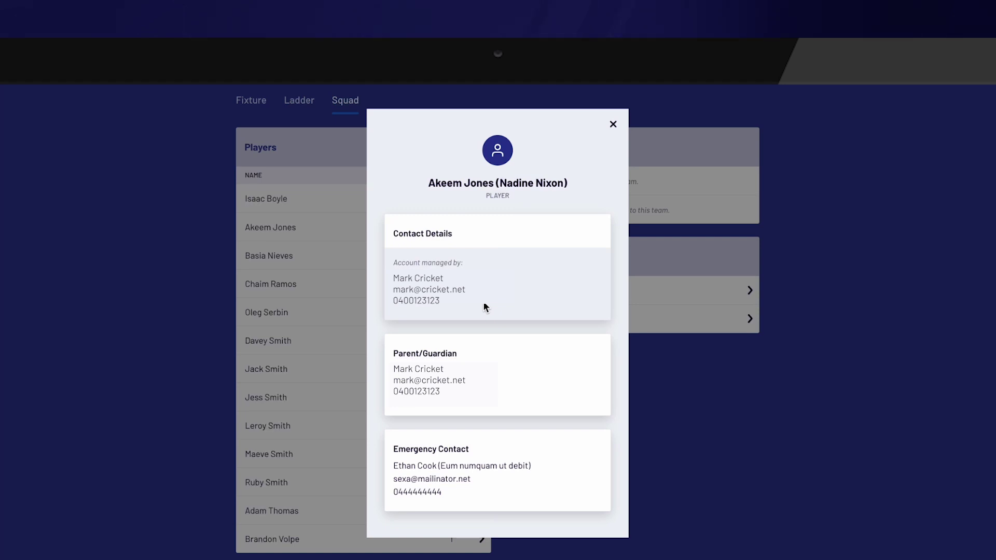
pyautogui.click(613, 125)
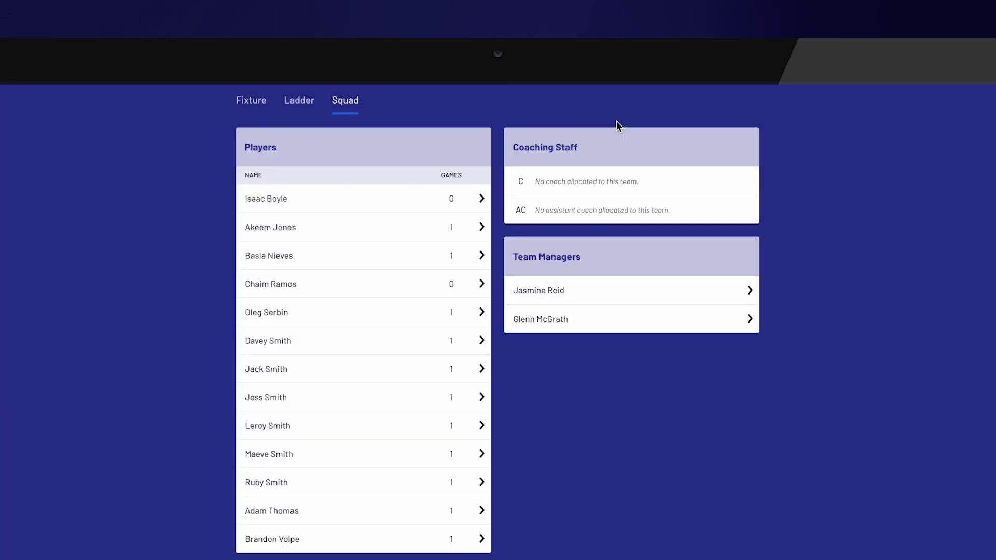
# - From the team's Fixture, open the Round 9 Blues 2nd XI vs Sixers - 2nd XI match
pyautogui.click(253, 106)
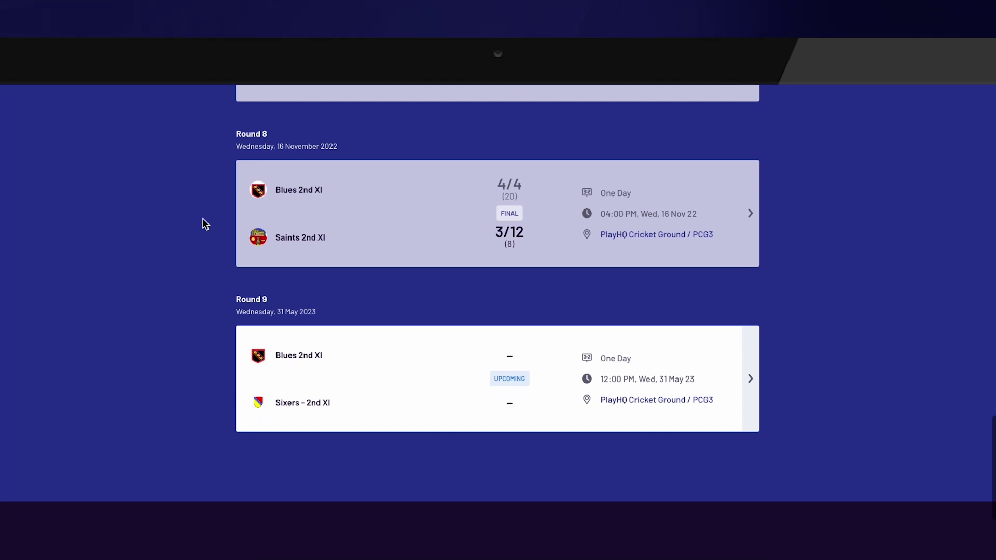
pyautogui.click(751, 380)
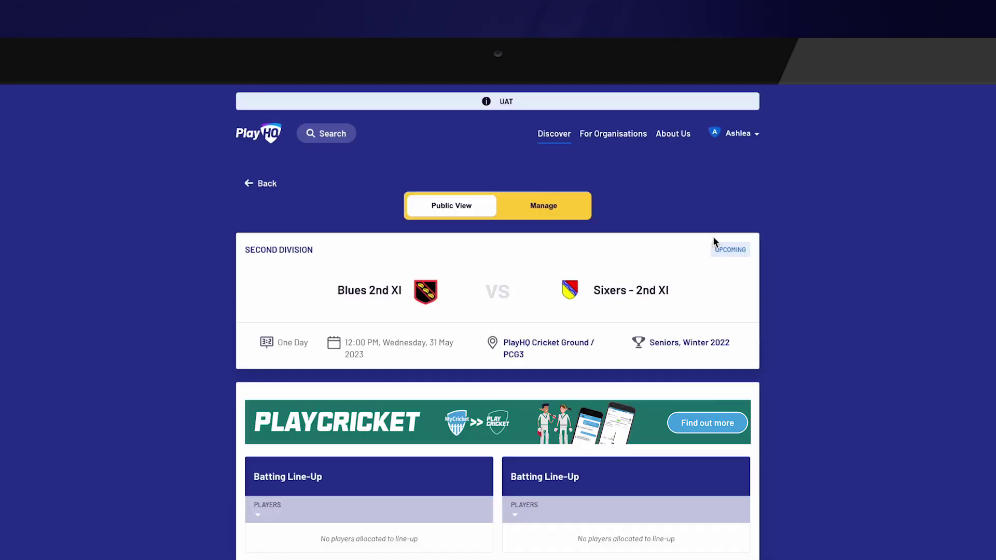
pyautogui.scroll(-1, 714, 239)
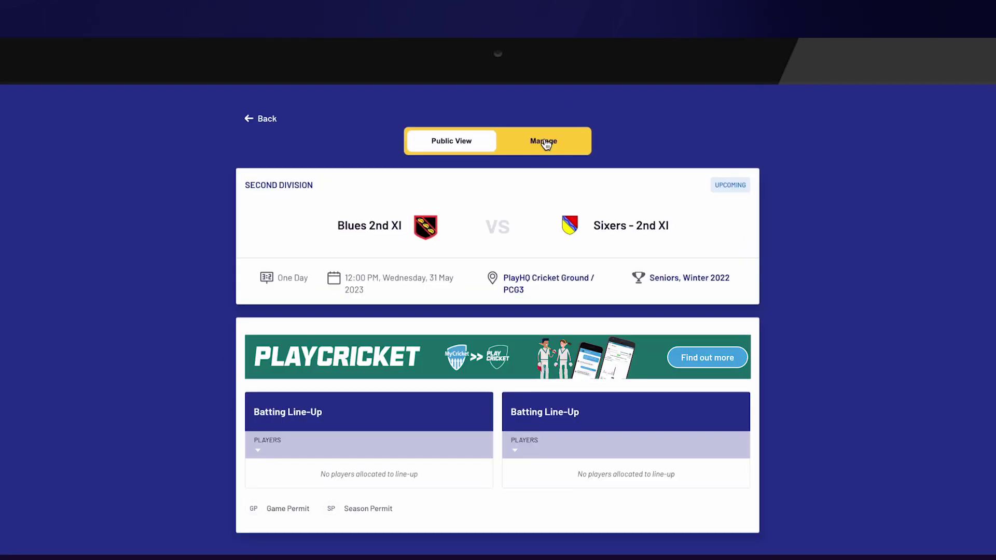
# - Turn on Manage mode and open the Add Line-up dialog via Select Team
pyautogui.click(545, 143)
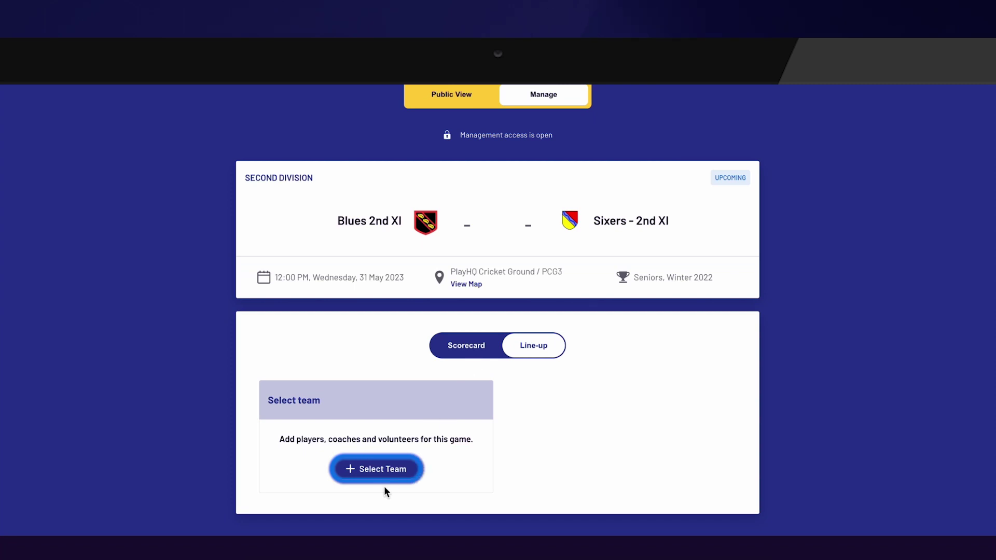
pyautogui.click(383, 472)
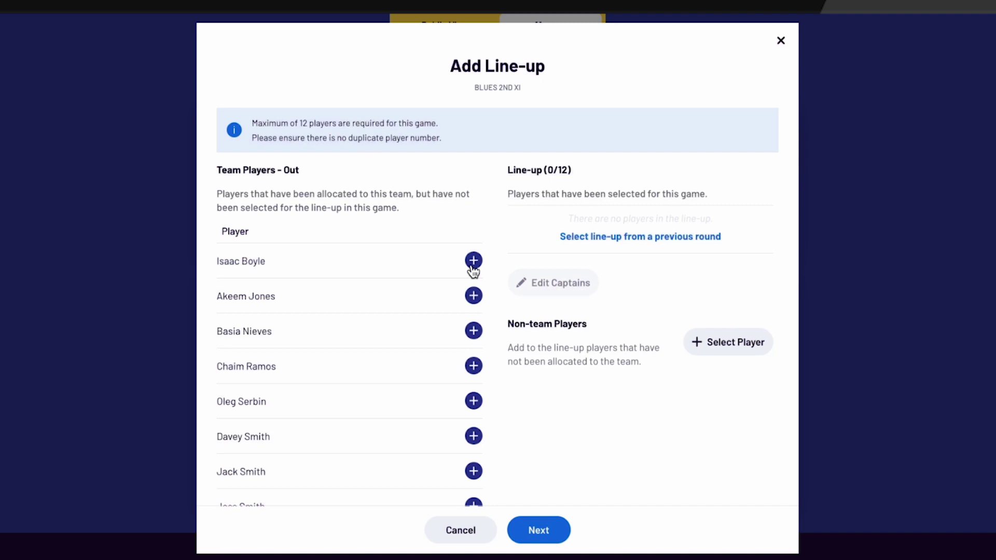
# - Add four players to the line-up, then remove three of them
pyautogui.click(473, 261)
pyautogui.click(473, 261)
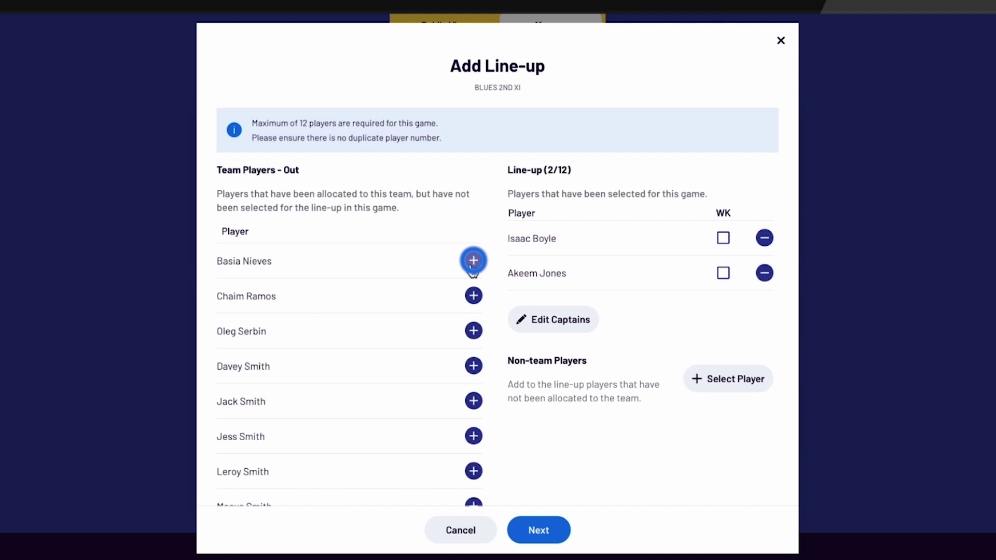
pyautogui.click(474, 261)
pyautogui.click(473, 261)
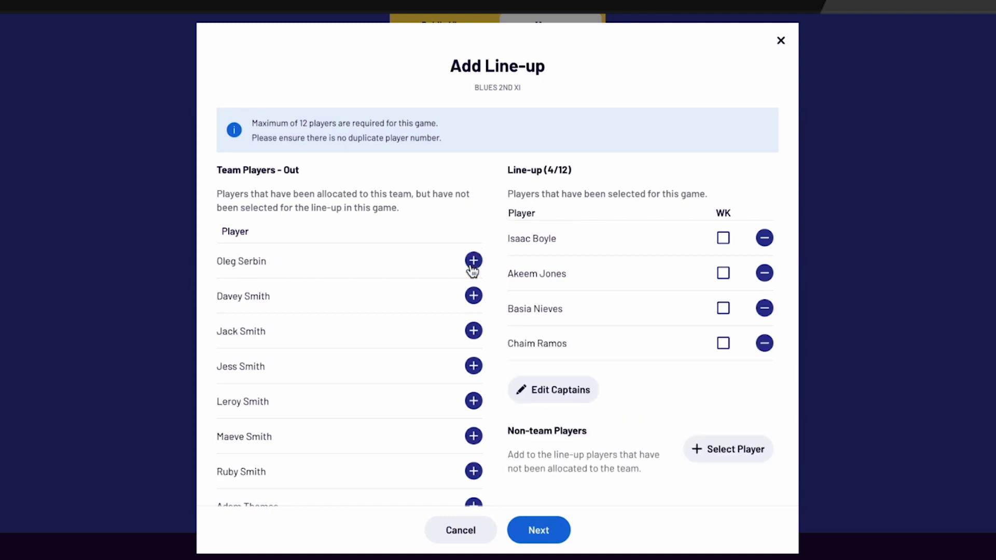
pyautogui.click(764, 238)
pyautogui.click(764, 238)
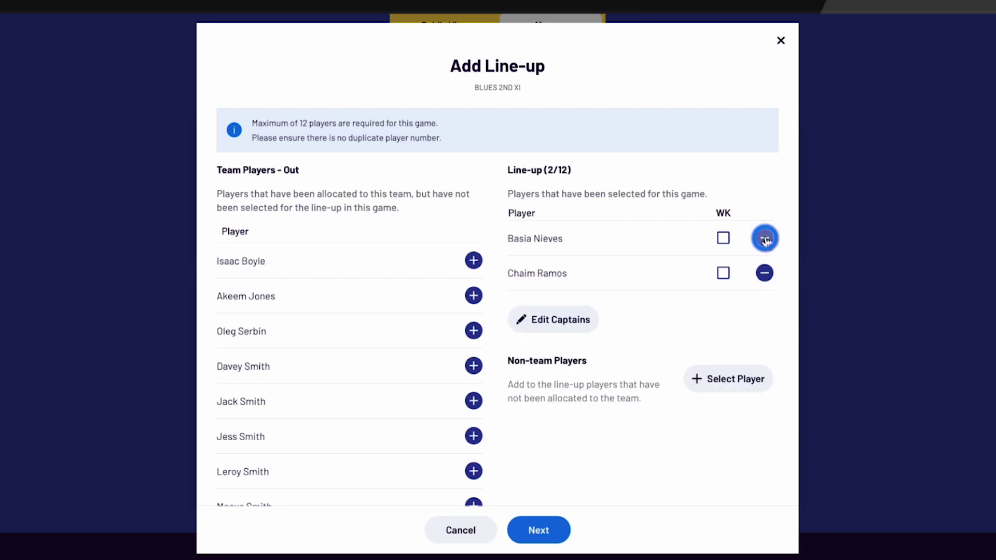
pyautogui.click(764, 238)
pyautogui.click(765, 238)
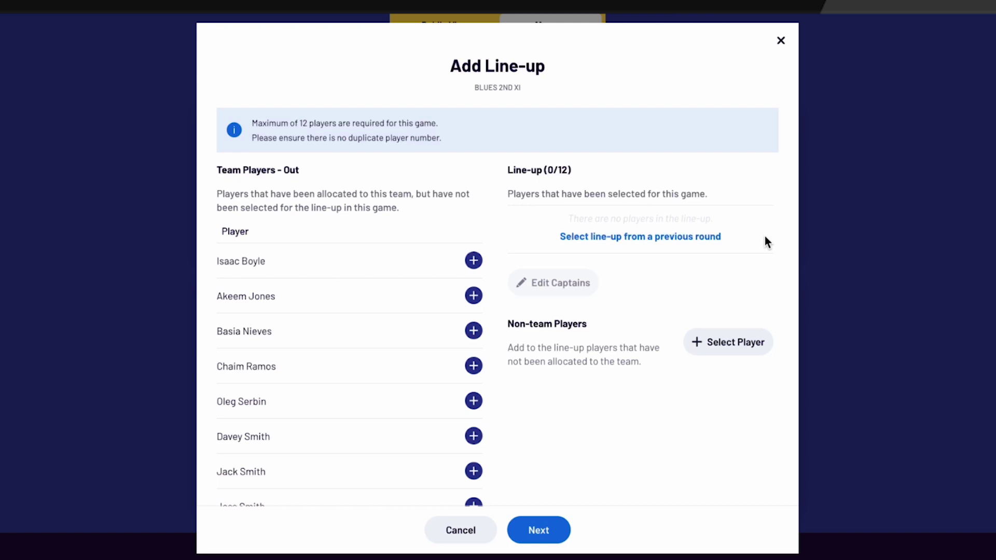
# - Fill the line-up from a previous round and mark the first player as wicketkeeper
pyautogui.click(671, 237)
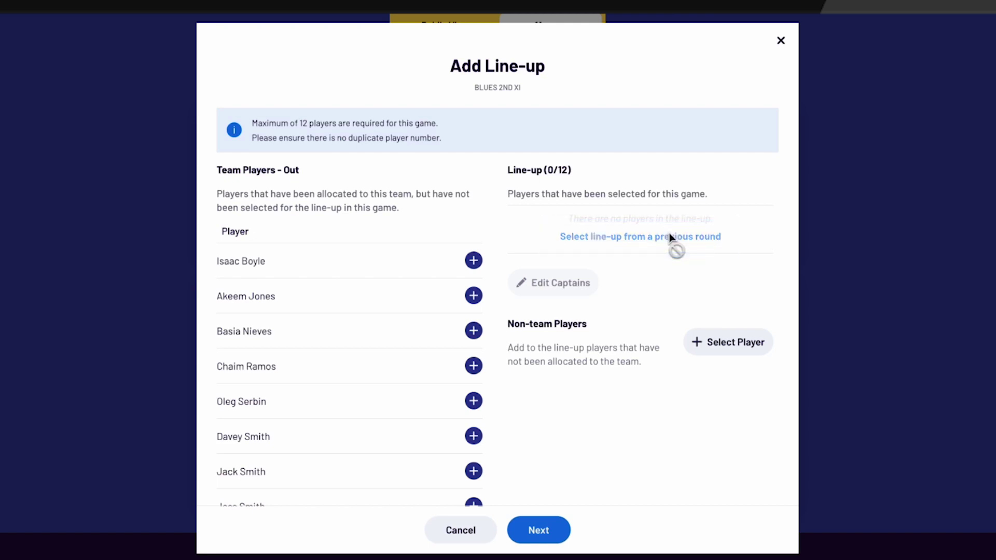
pyautogui.scroll(-1, 685, 348)
pyautogui.click(724, 206)
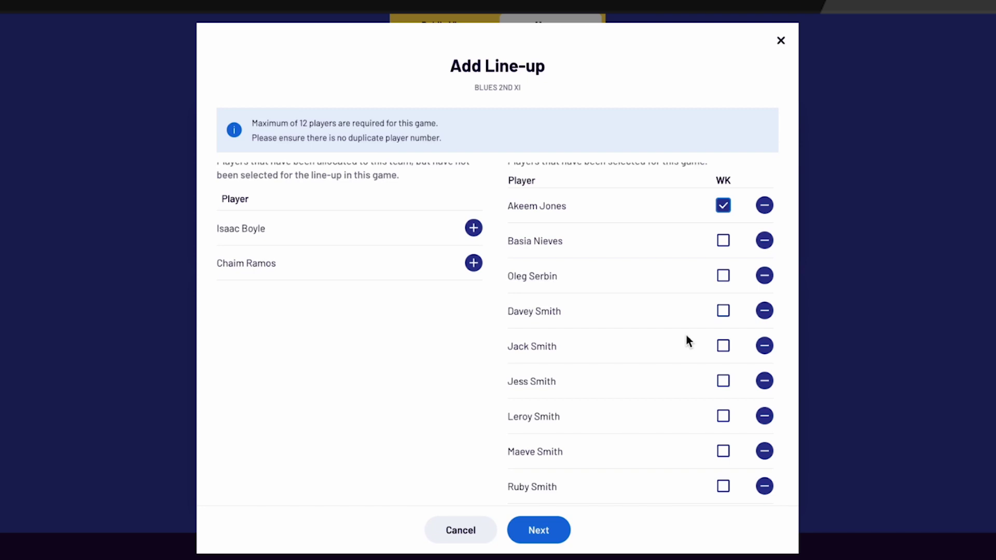
pyautogui.scroll(-4, 686, 335)
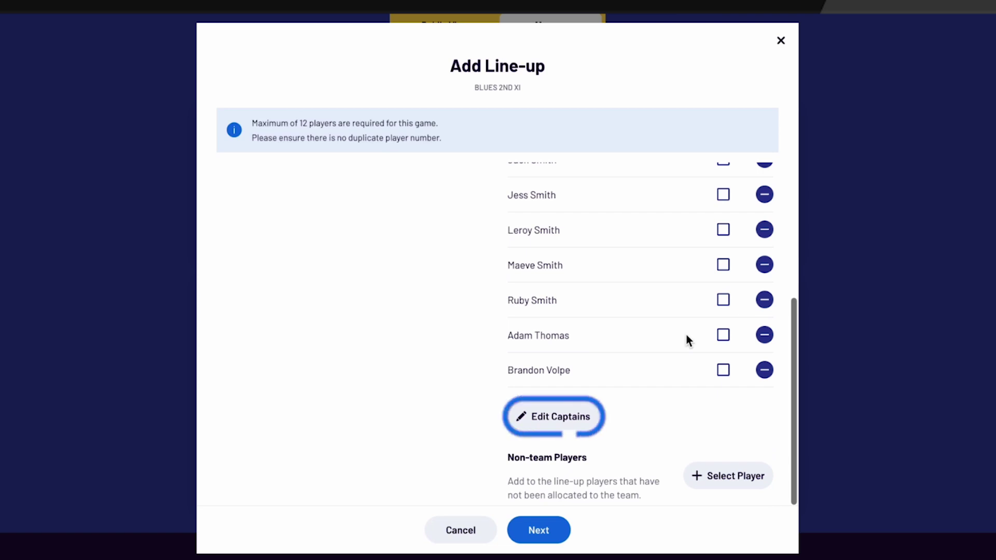
# - Make the first player Captain and the second Vice Captain, and save the captains
pyautogui.click(581, 425)
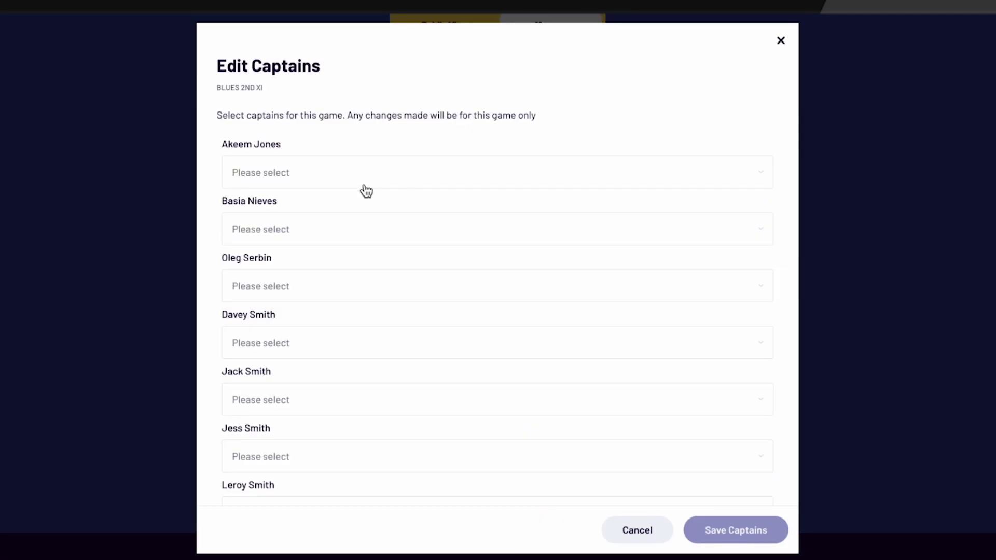
pyautogui.click(366, 182)
pyautogui.click(364, 186)
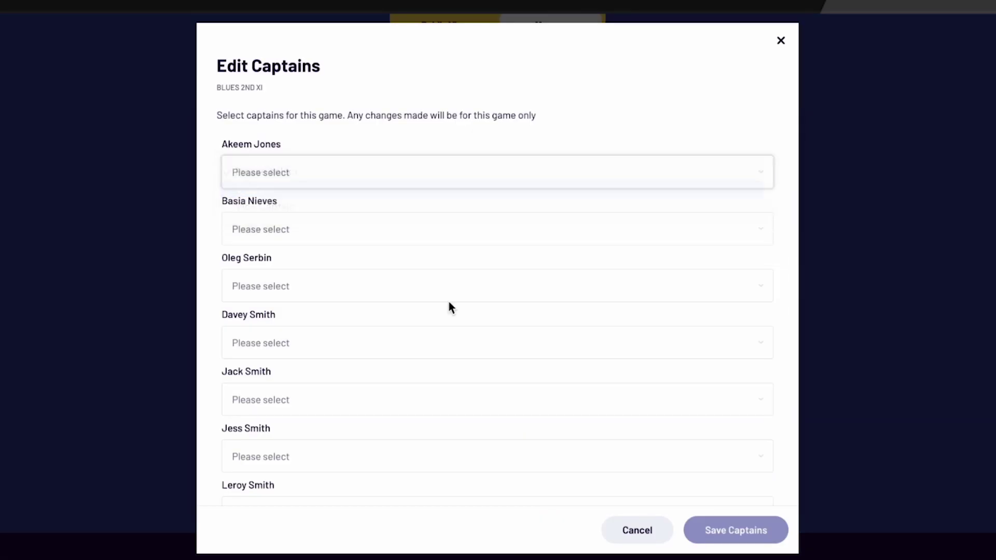
pyautogui.click(390, 228)
pyautogui.click(381, 261)
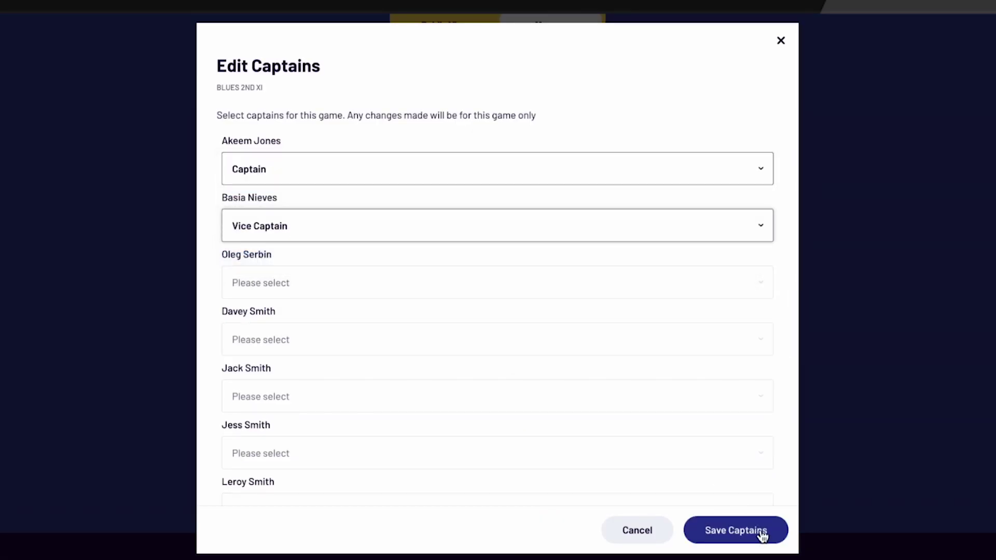
pyautogui.click(757, 531)
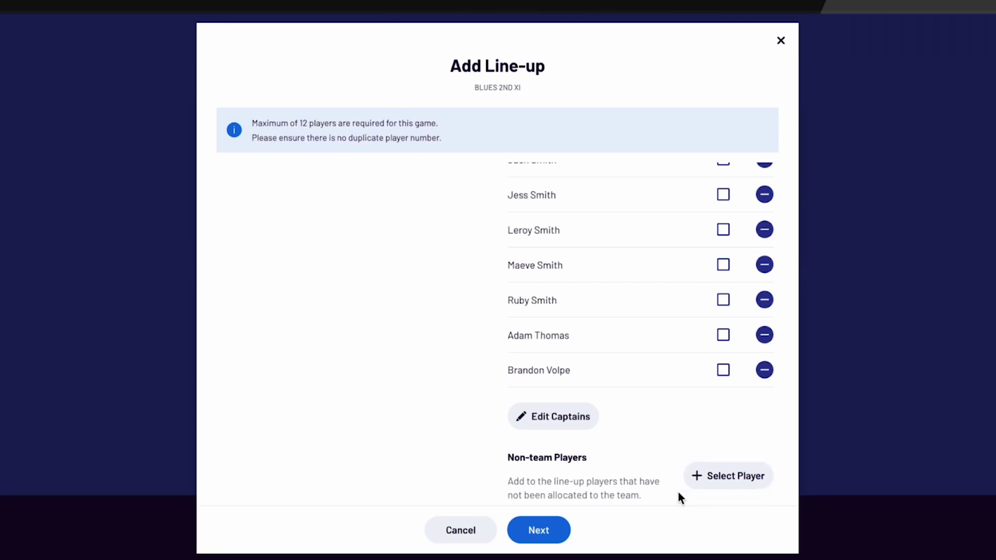
pyautogui.click(745, 490)
# - Search club players by the player's last name and add the result as a non-team player
pyautogui.click(503, 259)
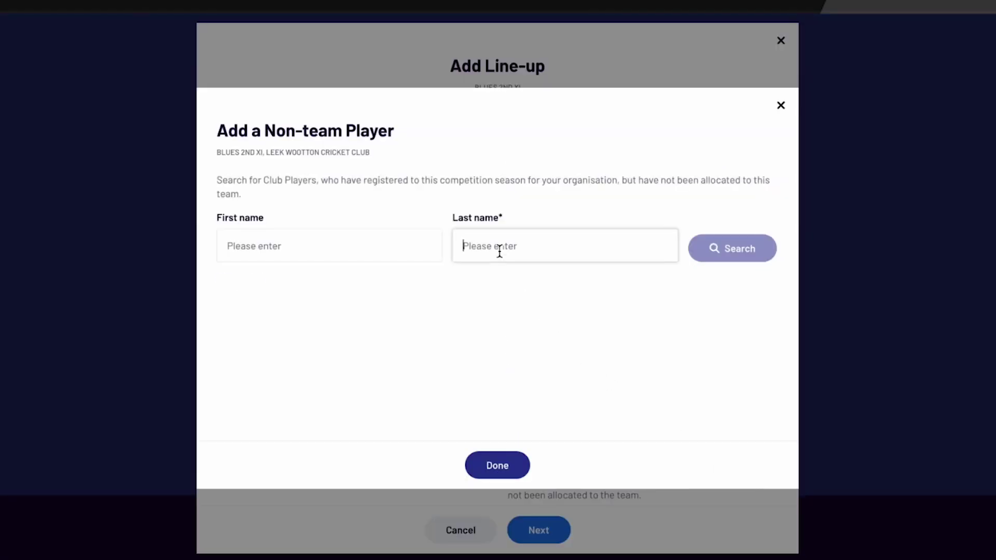
pyautogui.write('Clements')
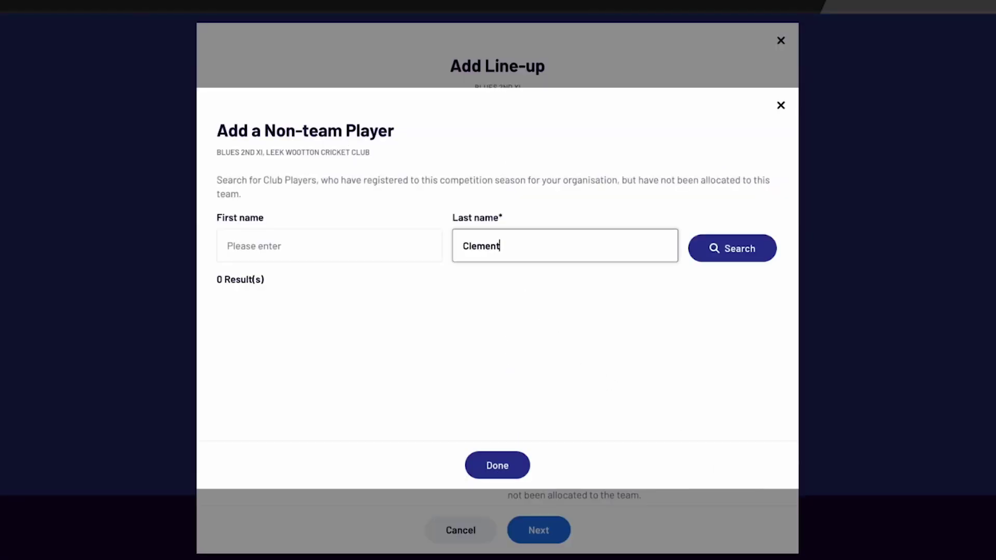
pyautogui.click(754, 248)
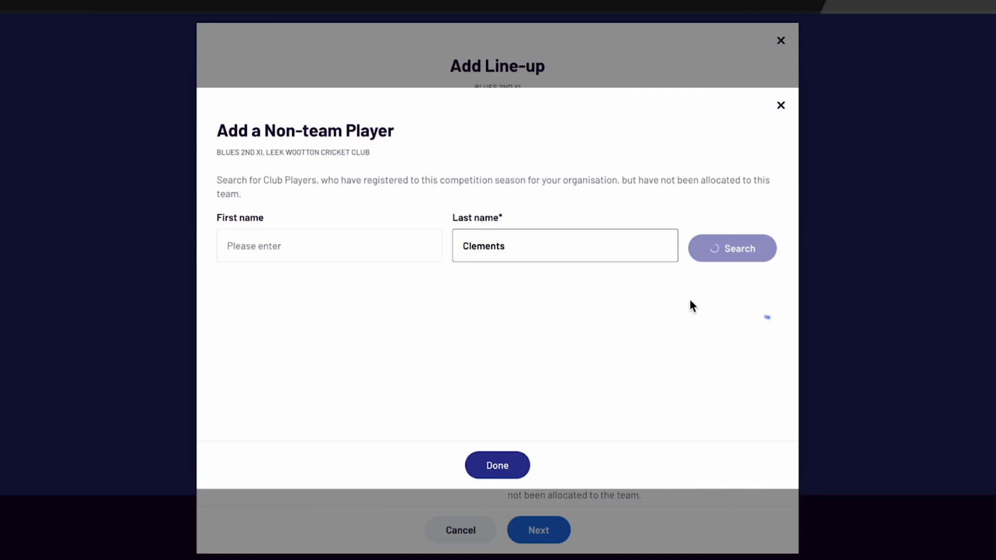
pyautogui.click(756, 314)
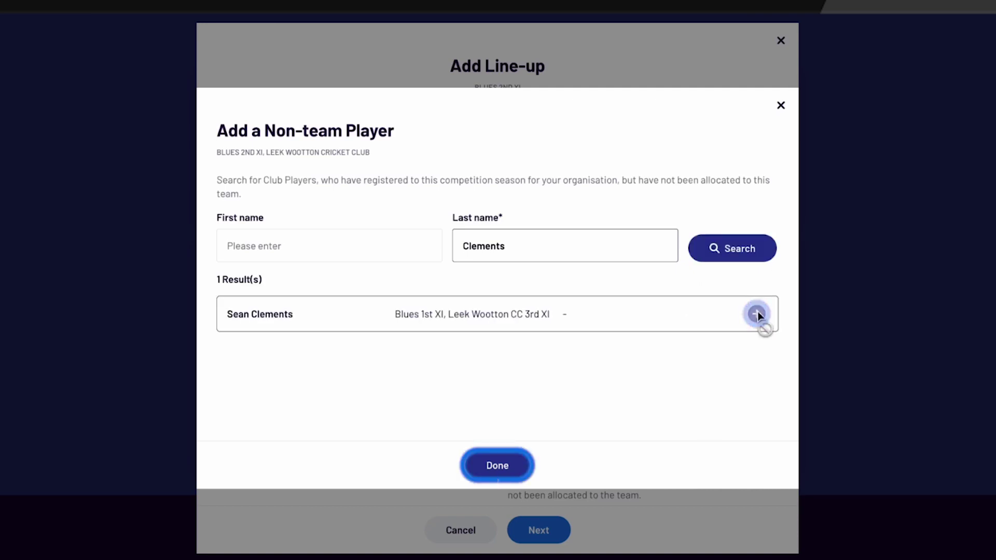
pyautogui.click(496, 466)
pyautogui.scroll(-1, 643, 350)
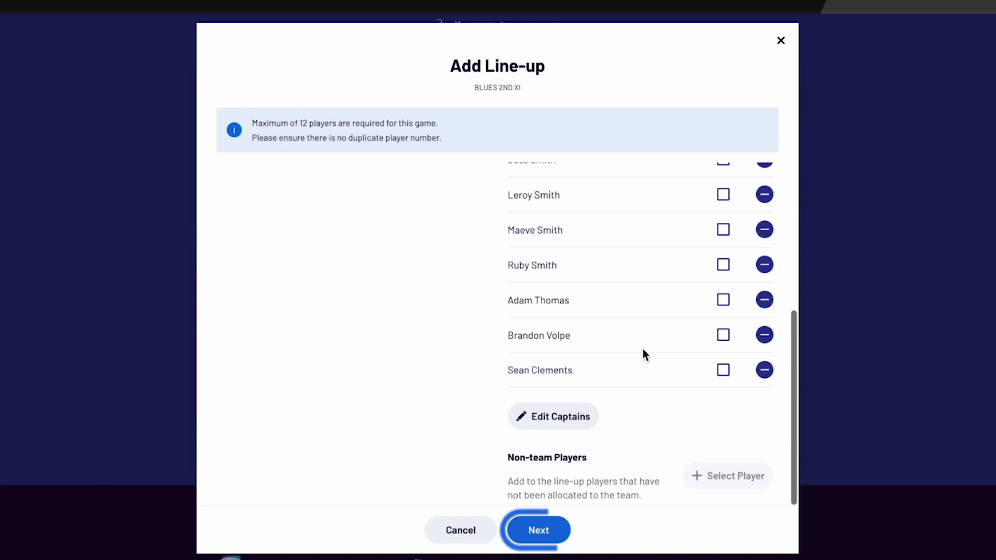
# - Skip coaching staff, enter the scorer's name as a volunteer, and save the 12/12 line-up
pyautogui.click(560, 529)
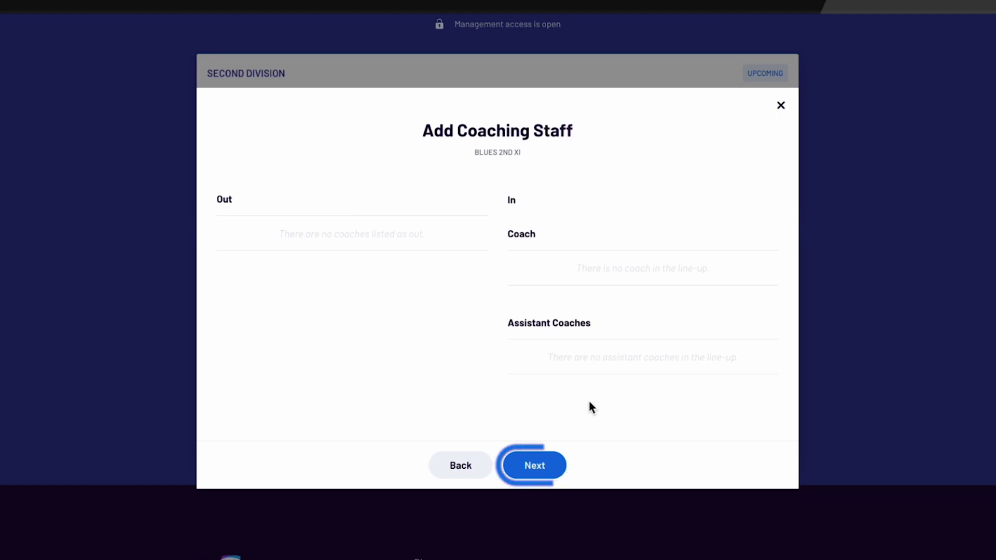
pyautogui.click(552, 472)
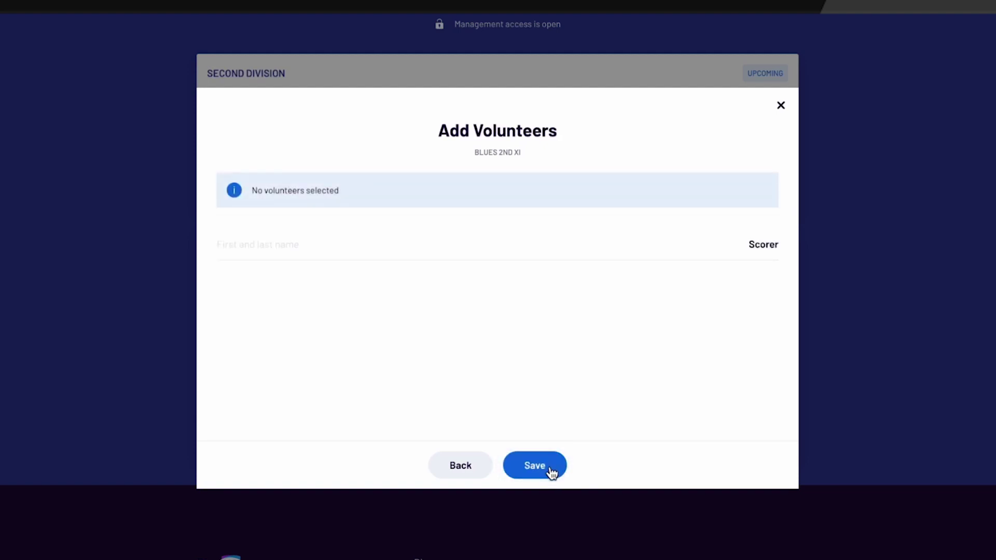
pyautogui.click(435, 253)
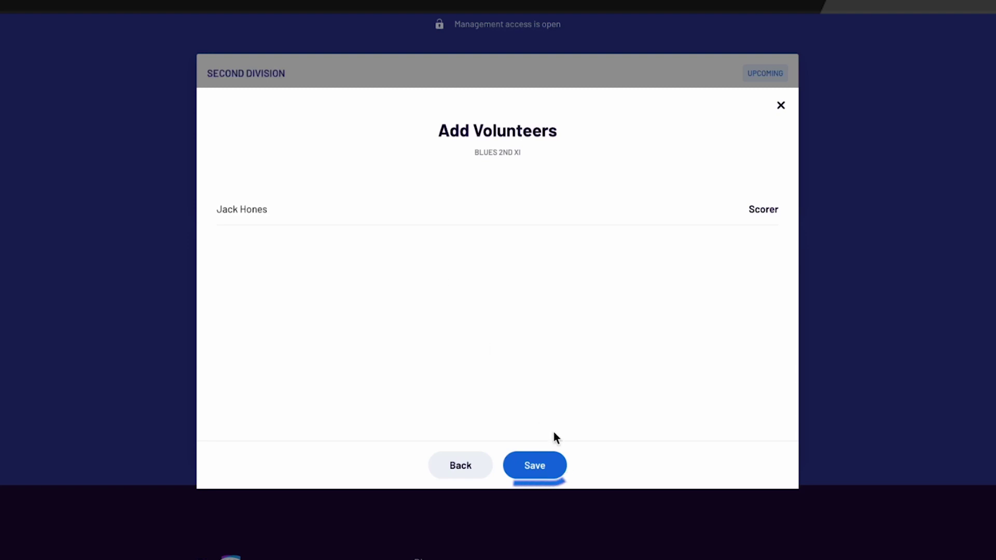
pyautogui.click(537, 456)
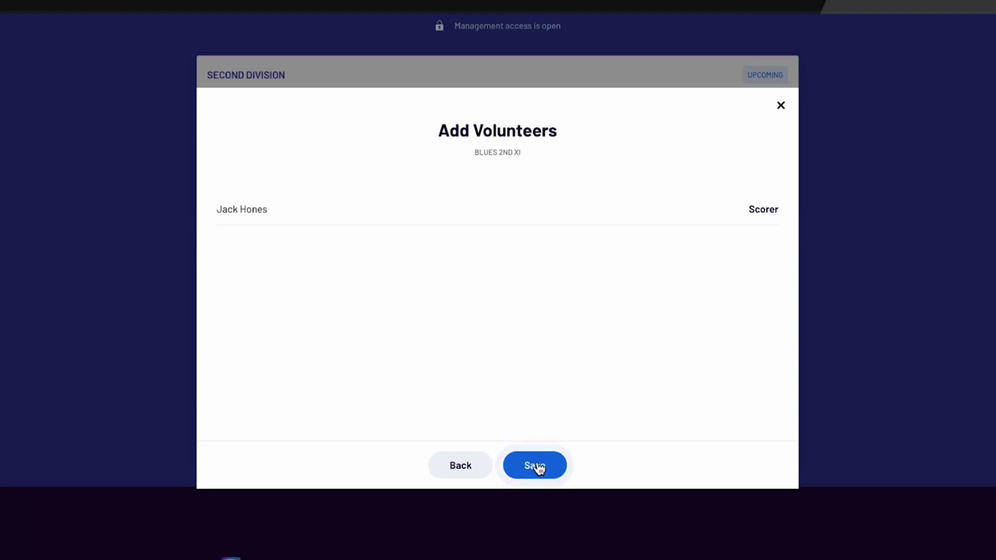
pyautogui.scroll(-1, 509, 427)
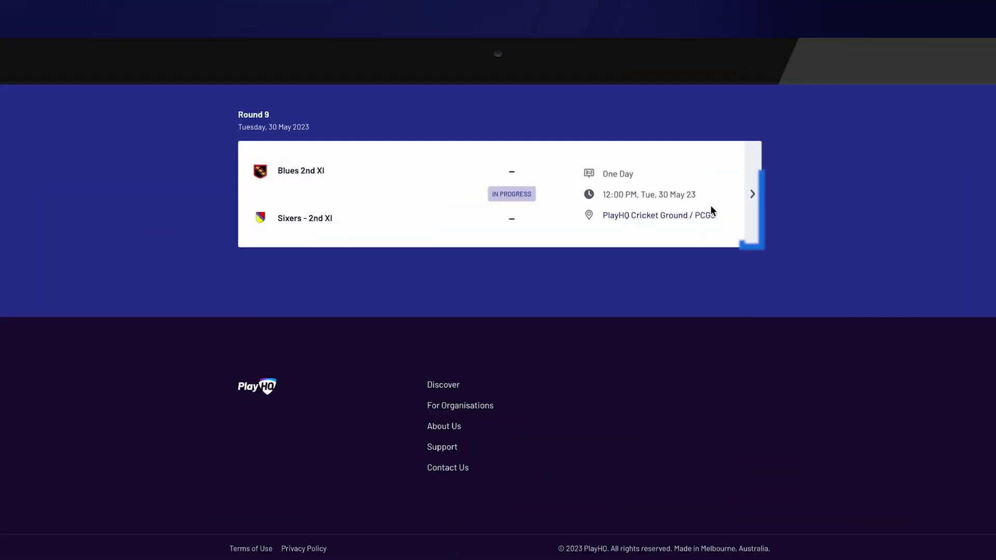
# - Open the in-progress Round 9 Blues 2nd XI vs Sixers match page
pyautogui.click(750, 195)
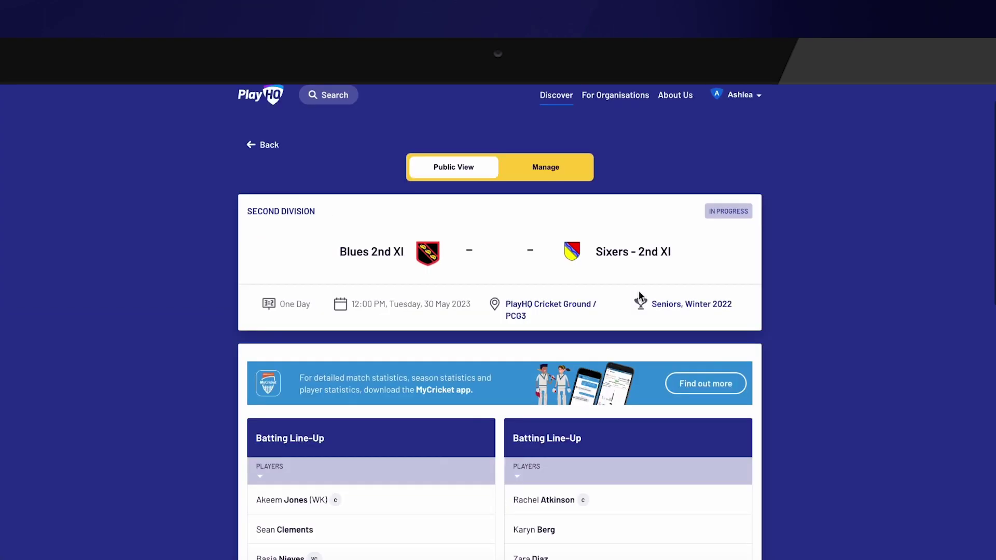
# - In Manage mode, enter Blues 2nd XI as all out for 78 in 26 overs
pyautogui.click(551, 169)
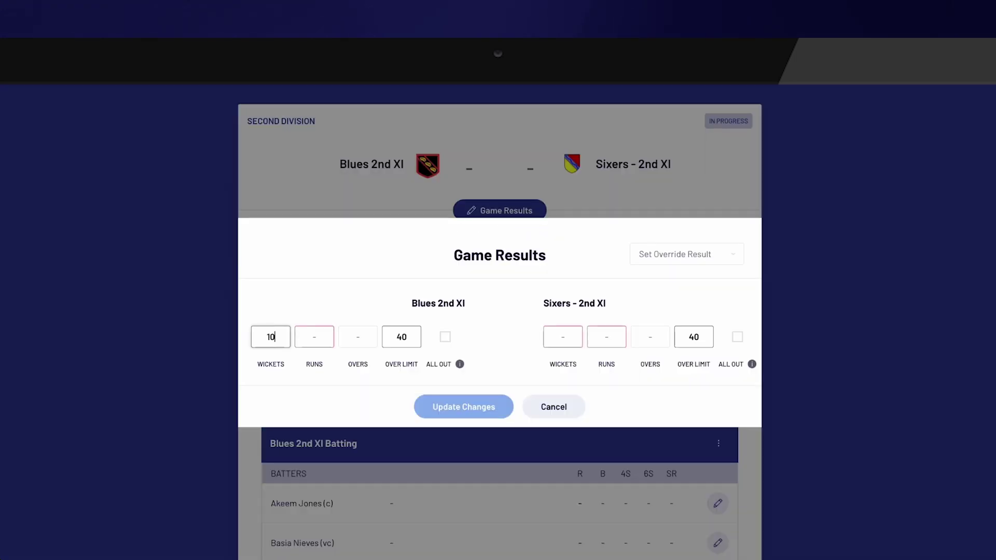
pyautogui.click(297, 338)
pyautogui.write('78')
pyautogui.press('Tab')
pyautogui.write('26')
pyautogui.click(445, 336)
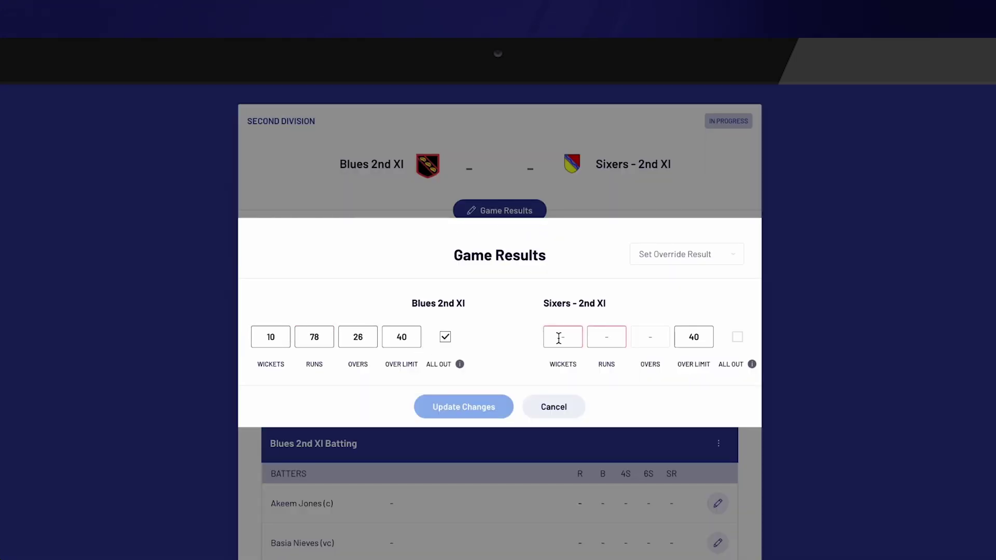
# - Enter Sixers - 2nd XI as 5/80 in 35 overs and save both results
pyautogui.click(560, 337)
pyautogui.write('5')
pyautogui.press('Tab')
pyautogui.write('80')
pyautogui.press('Tab')
pyautogui.write('35')
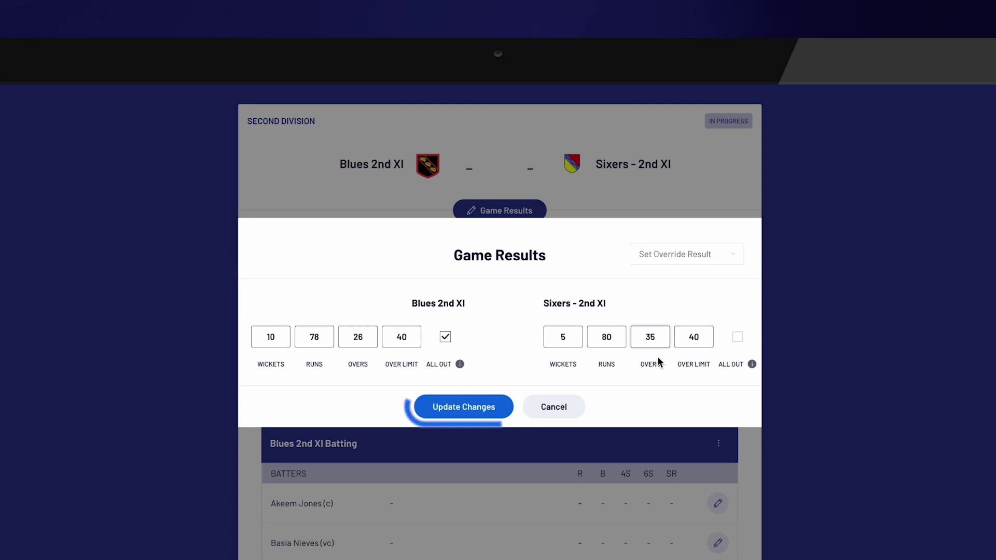
pyautogui.click(502, 410)
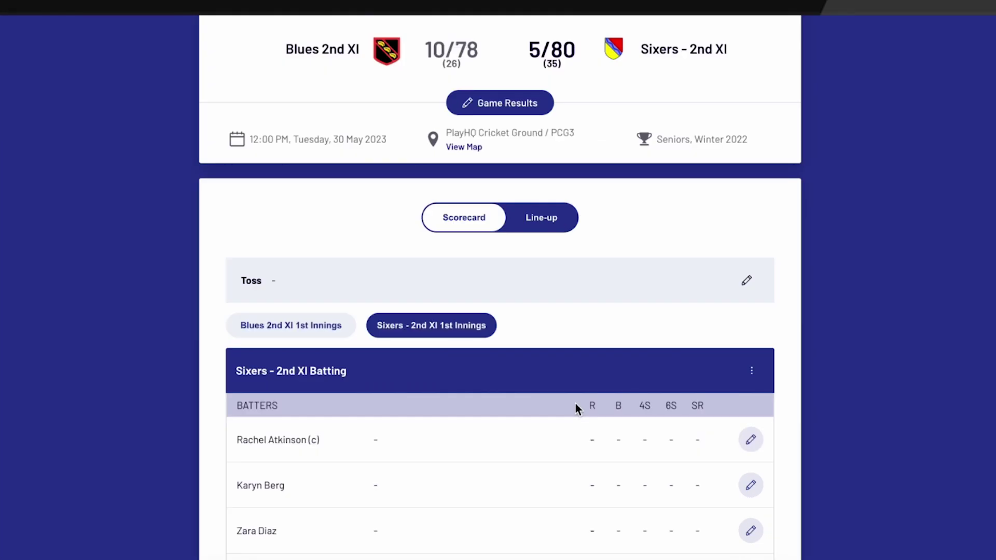
pyautogui.scroll(-1, 727, 337)
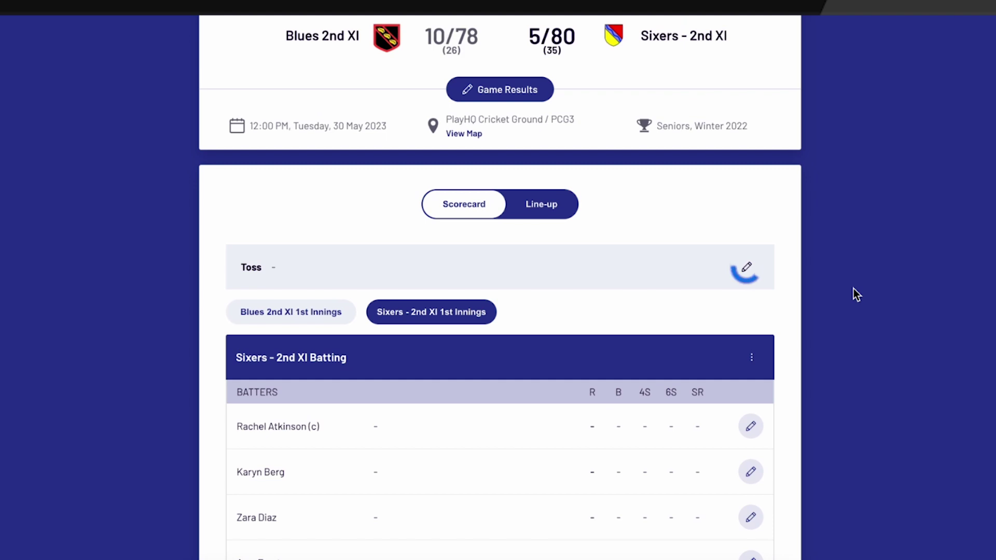
# - Record the toss as won by the Away Team, electing to bowl
pyautogui.click(746, 267)
pyautogui.click(524, 283)
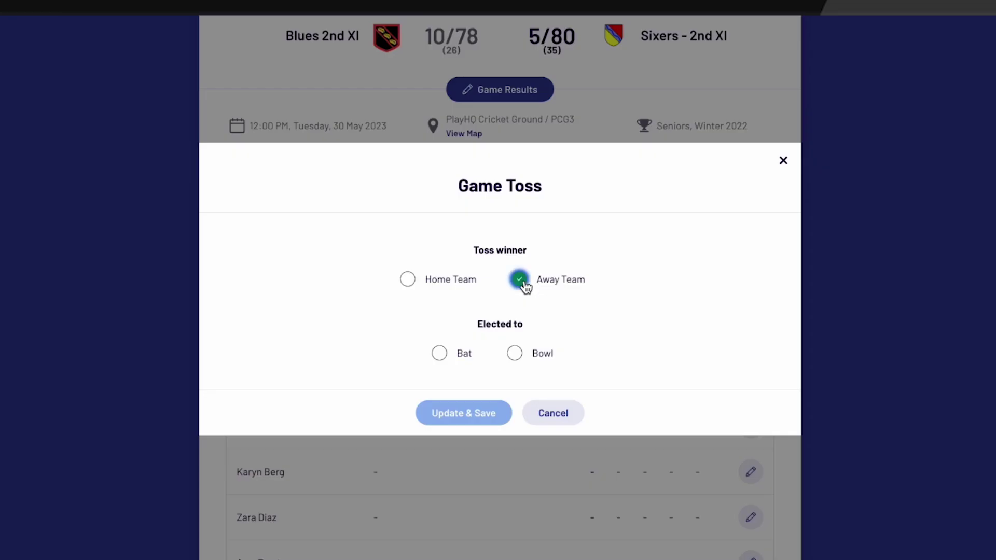
pyautogui.click(521, 356)
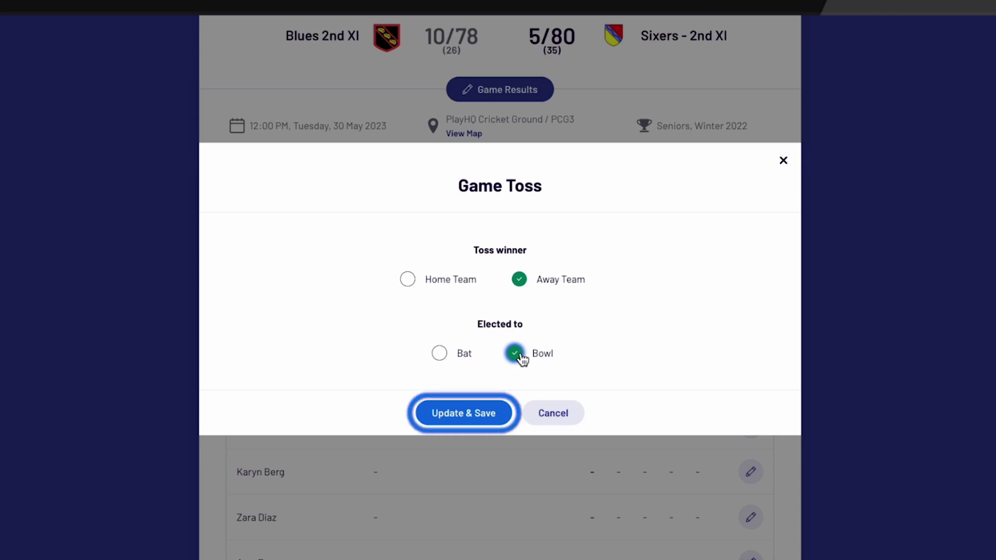
pyautogui.click(479, 417)
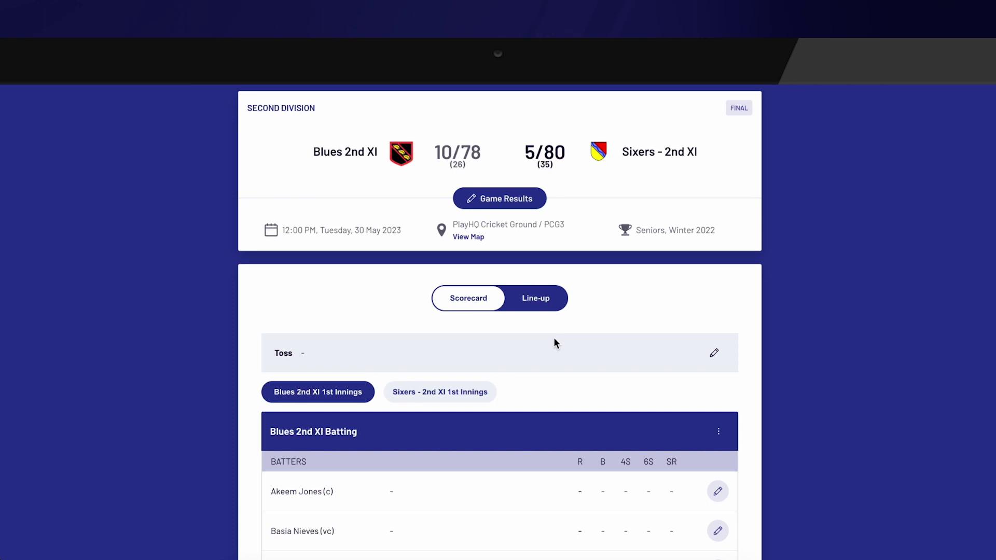
# - Reorder the Blues 2nd XI batting so the chosen batter opens and another moves up to third, then save
pyautogui.scroll(-4, 891, 297)
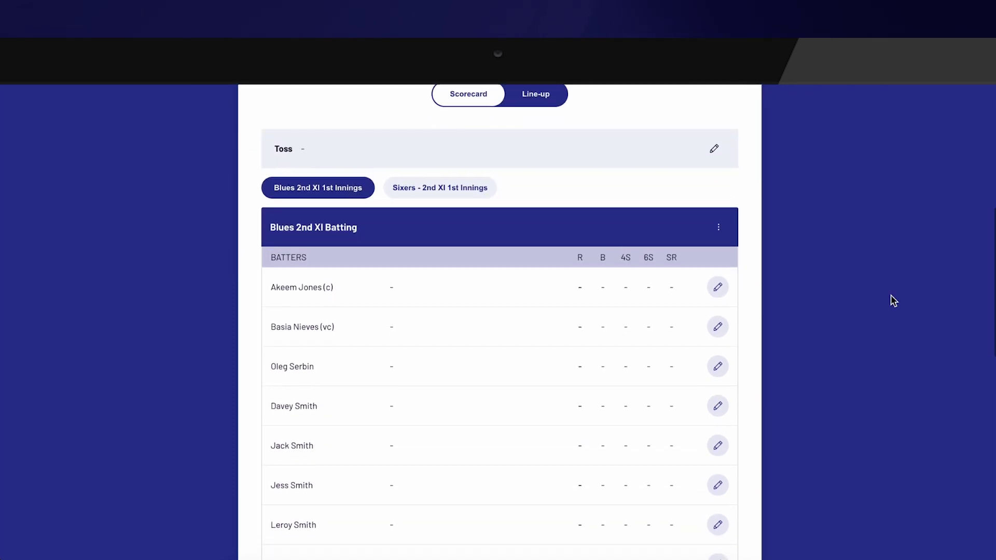
pyautogui.scroll(-1, 890, 294)
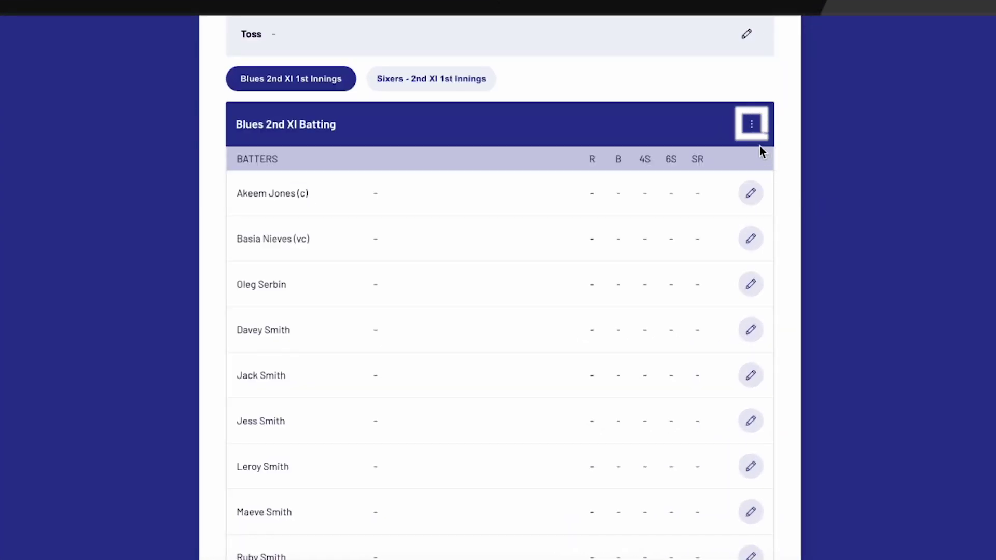
pyautogui.click(751, 127)
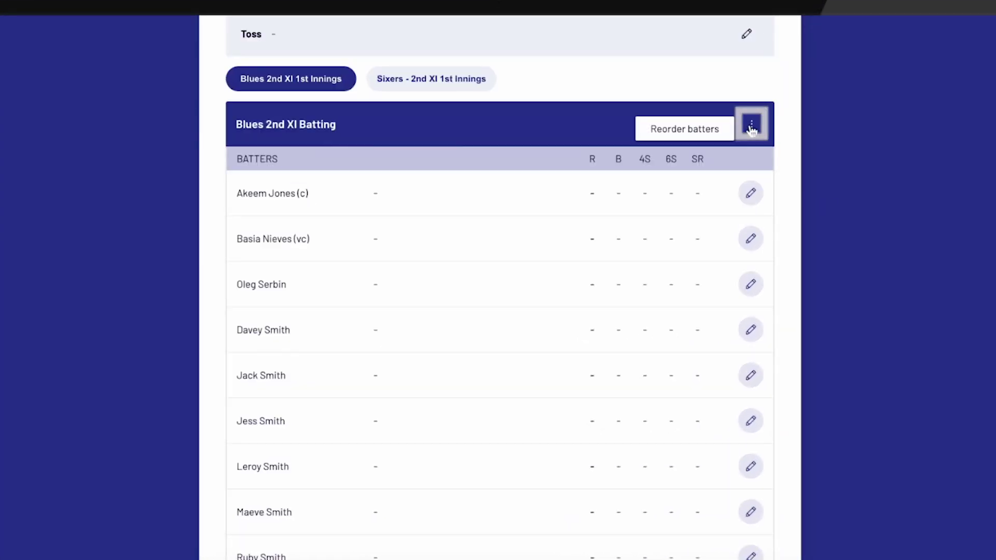
pyautogui.click(697, 132)
pyautogui.moveTo(747, 289); pyautogui.dragTo(742, 151)
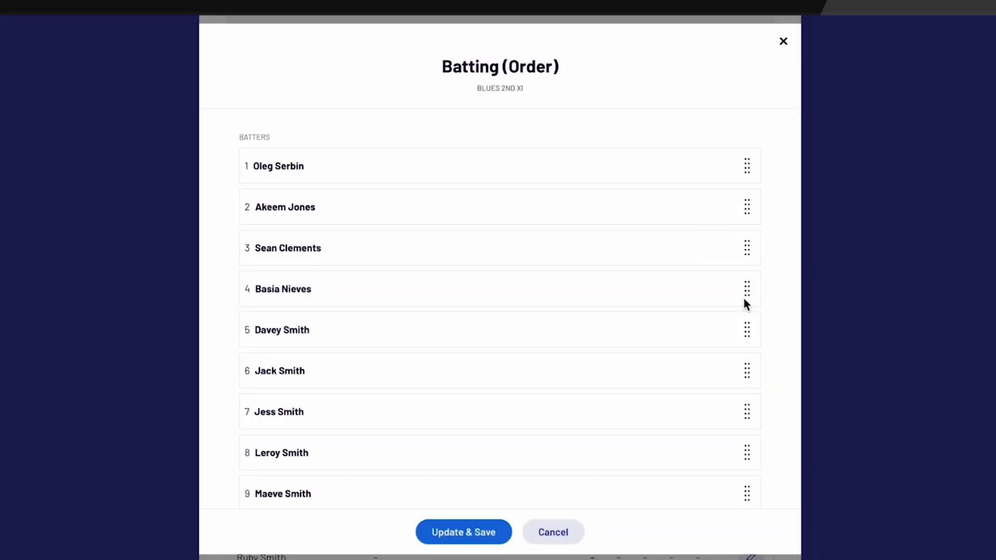
pyautogui.moveTo(748, 294); pyautogui.dragTo(744, 247)
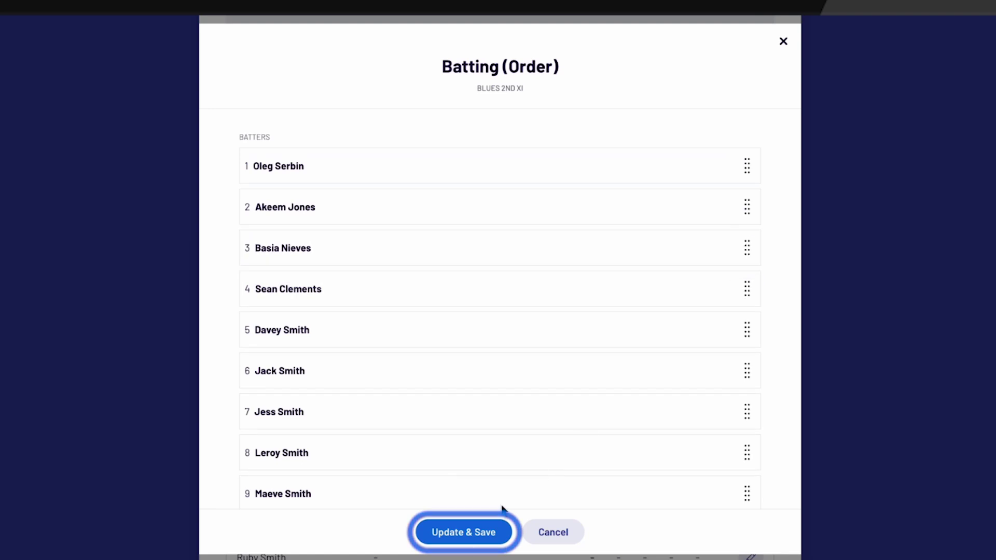
pyautogui.click(464, 532)
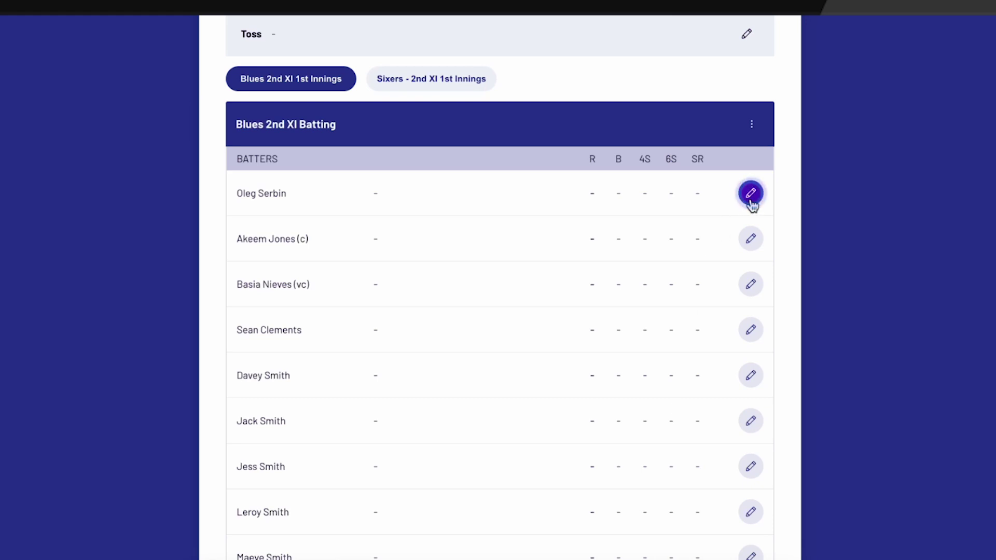
# - Mark the opening batter's status as Out with 2 runs scored
pyautogui.click(750, 199)
pyautogui.click(551, 262)
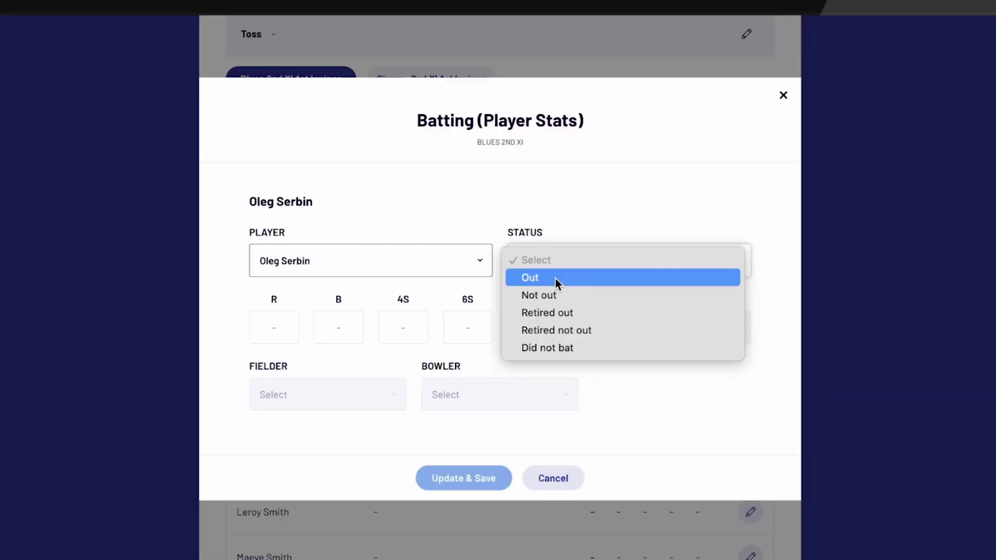
pyautogui.click(555, 279)
pyautogui.click(278, 327)
pyautogui.write('2')
# - Set the dismissal to Caught, credit the fielder and bowler, and save the innings
pyautogui.click(519, 336)
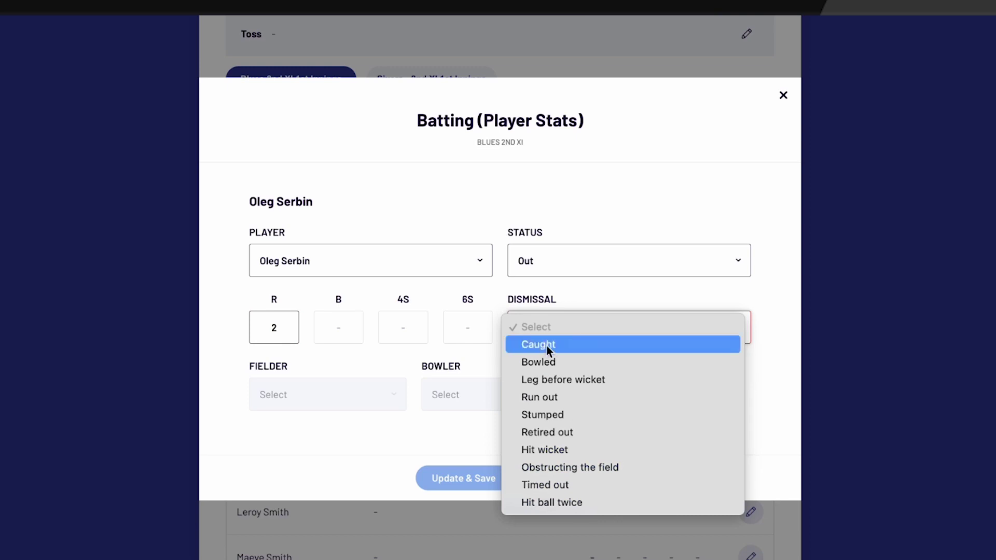
pyautogui.click(571, 347)
pyautogui.click(354, 393)
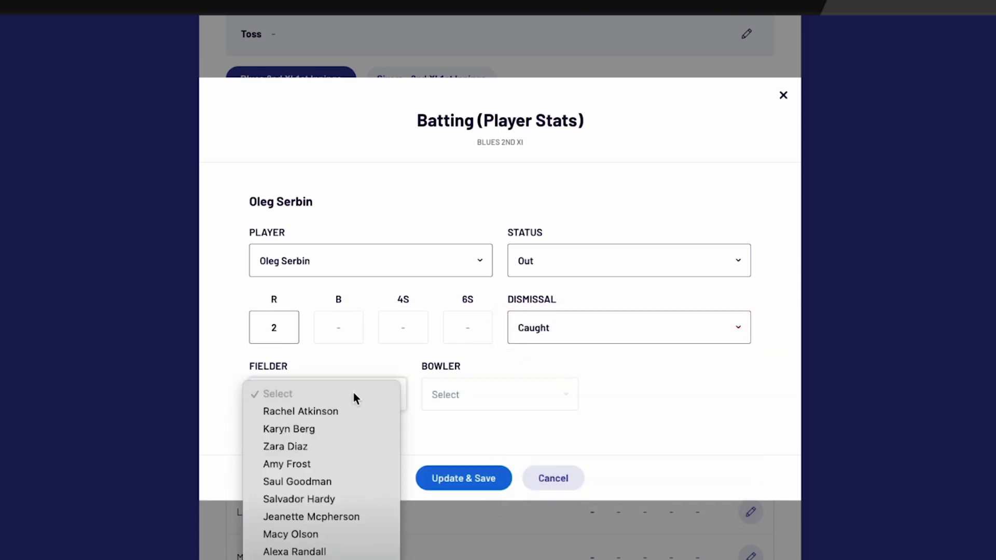
pyautogui.click(349, 415)
pyautogui.click(445, 397)
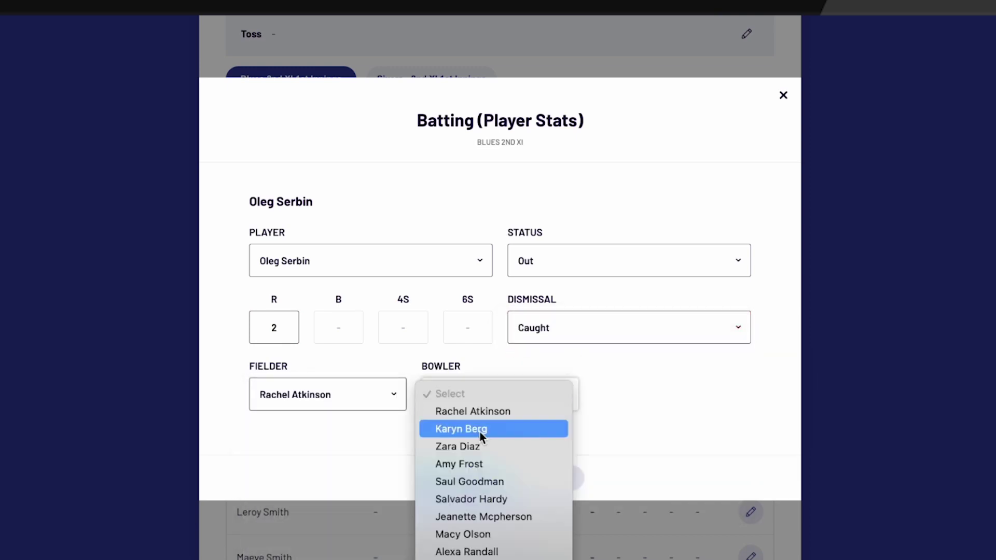
pyautogui.click(482, 465)
pyautogui.click(461, 485)
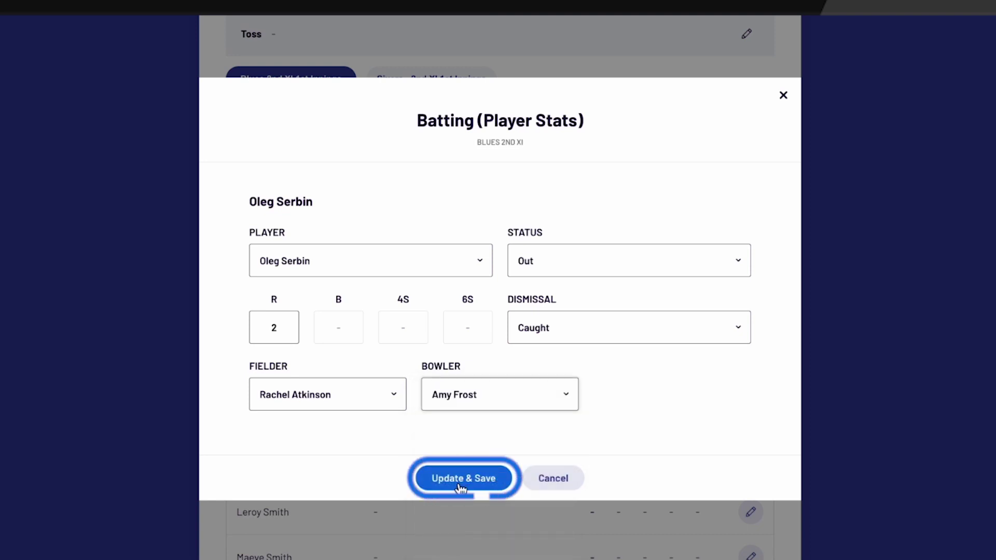
pyautogui.scroll(-10, 778, 412)
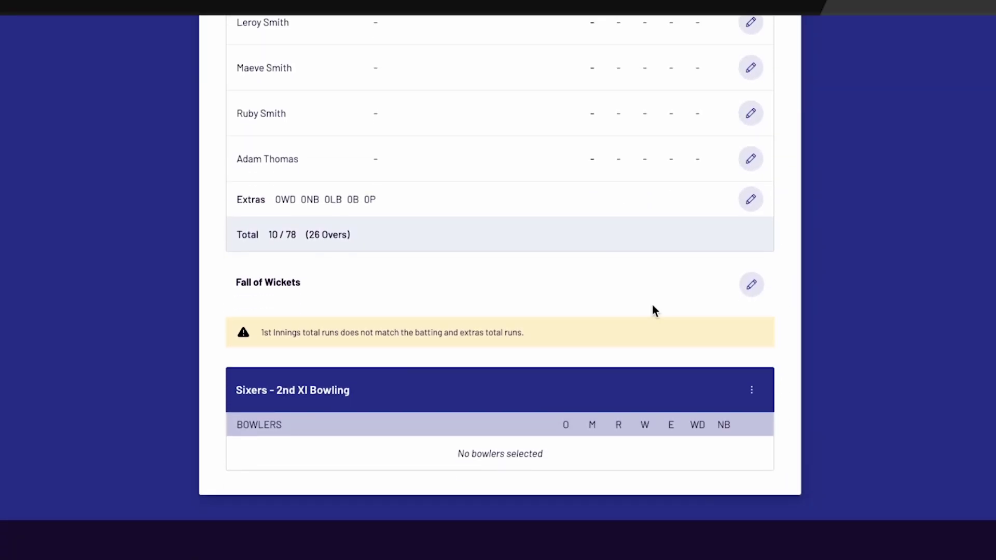
# - Record wicket 1 in Fall of Wickets as the opening batter at a team score of 2
pyautogui.click(750, 286)
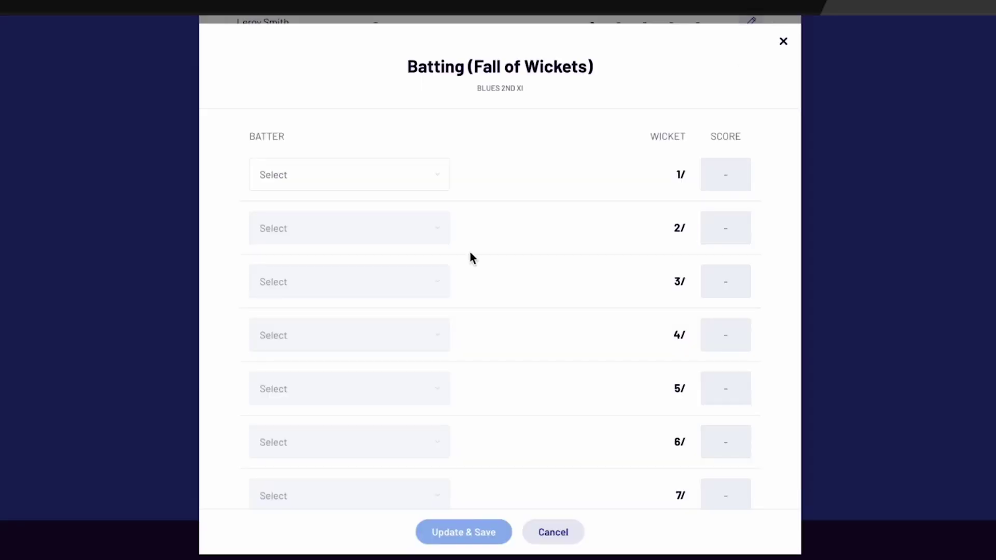
pyautogui.click(376, 177)
pyautogui.click(726, 184)
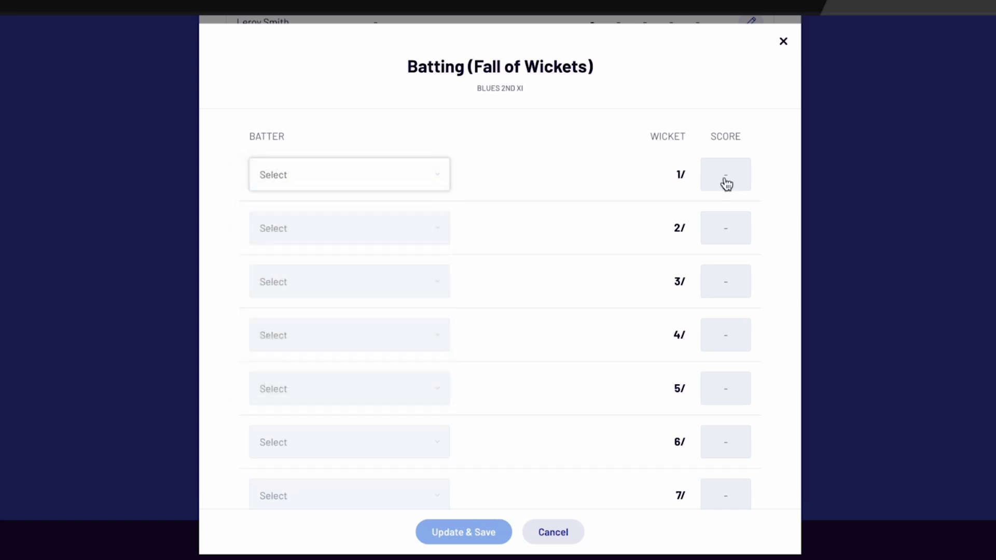
pyautogui.write('2')
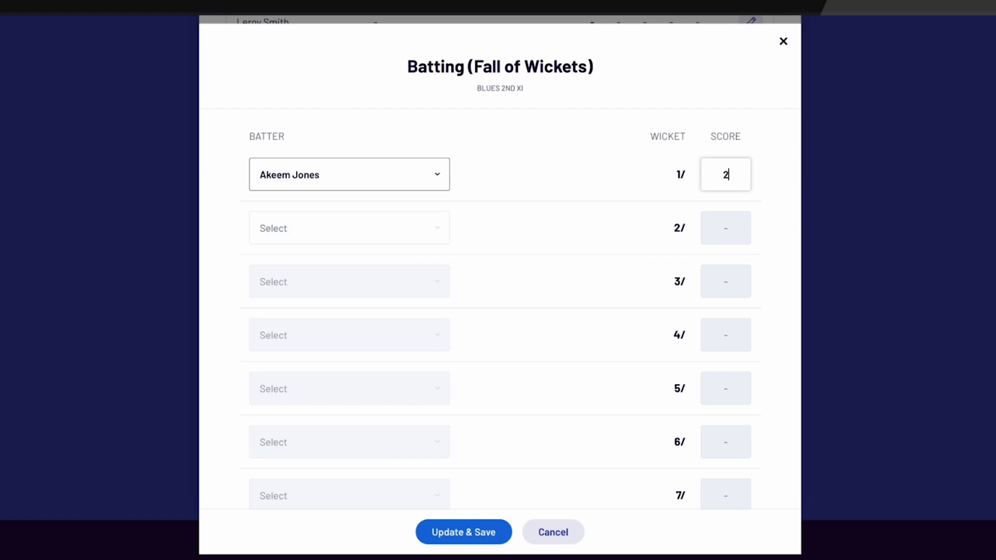
pyautogui.click(481, 530)
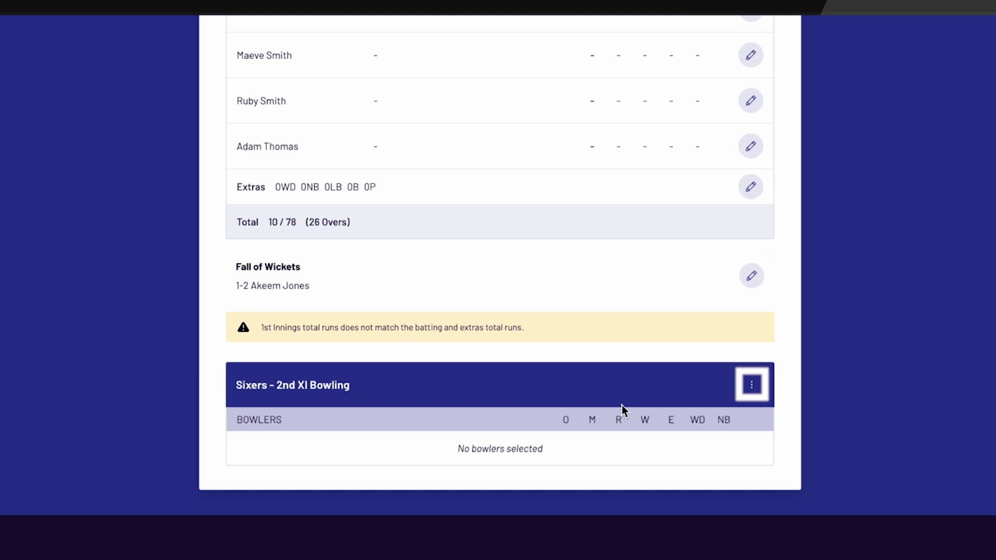
# - Add a Sixers player as a new bowler in the bowling card
pyautogui.click(752, 384)
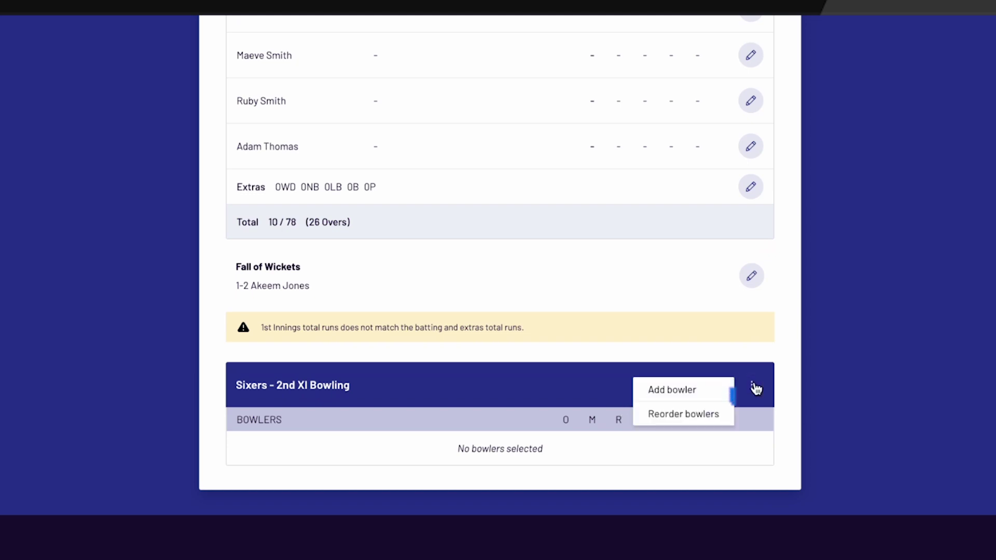
pyautogui.click(708, 399)
pyautogui.click(396, 291)
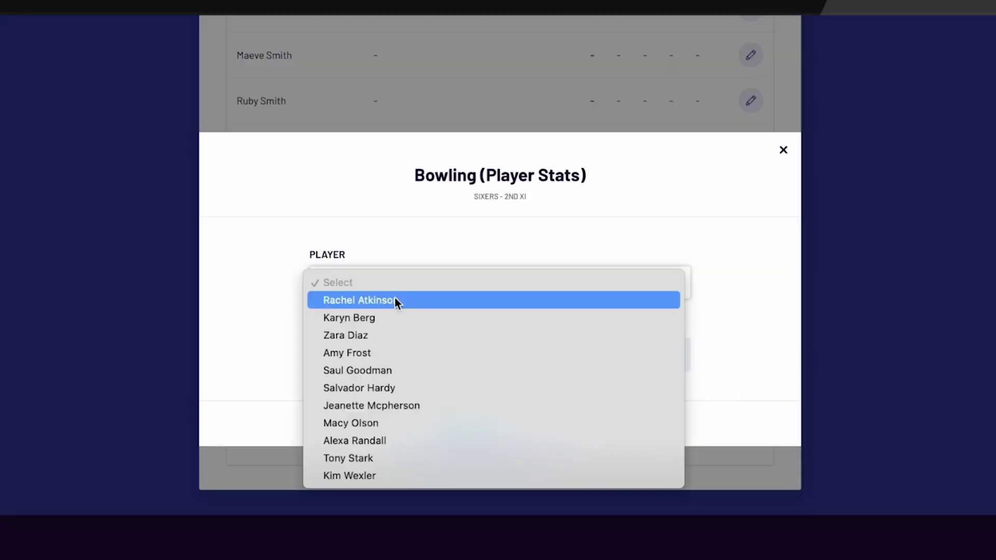
pyautogui.click(393, 306)
# - Save the bowler's figures of 5 overs, 23 runs, 2 wickets, then show the Sixers 2nd XI innings
pyautogui.click(350, 358)
pyautogui.write('5')
pyautogui.click(453, 356)
pyautogui.write('23')
pyautogui.click(551, 362)
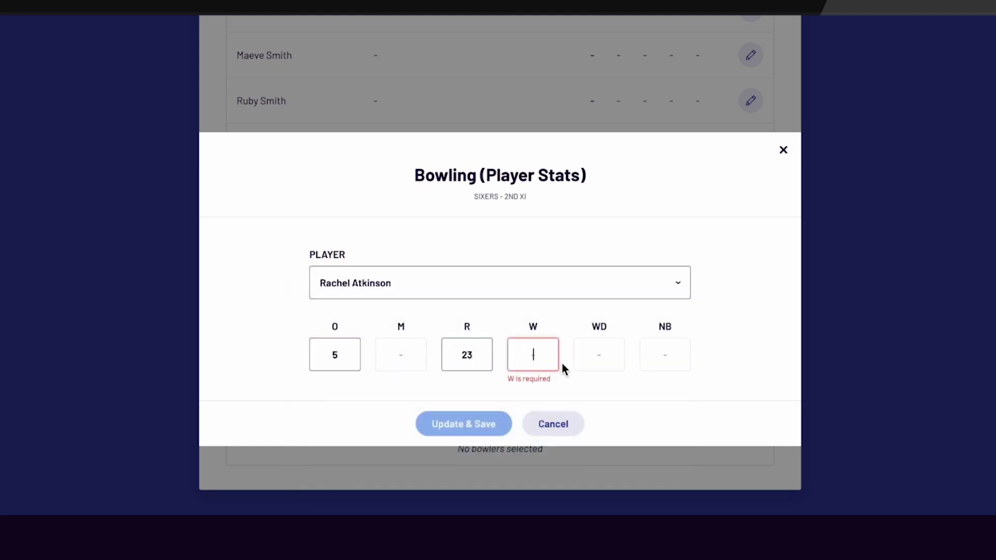
pyautogui.write('2')
pyautogui.click(477, 425)
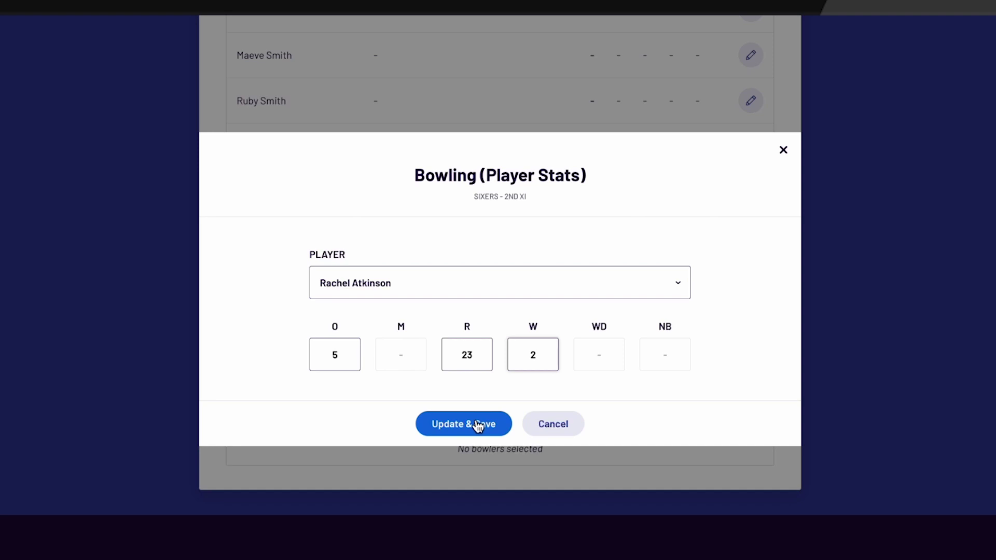
pyautogui.click(477, 425)
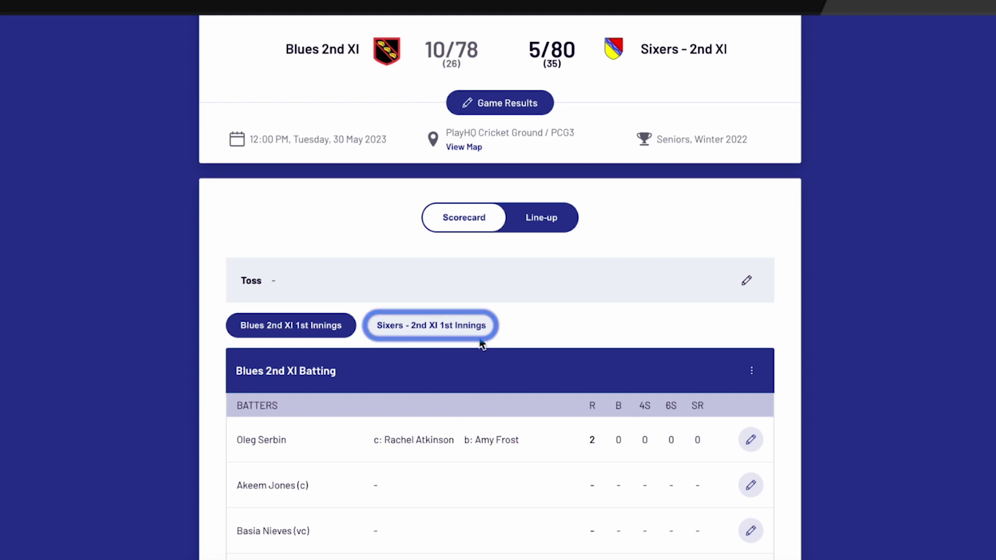
pyautogui.click(460, 328)
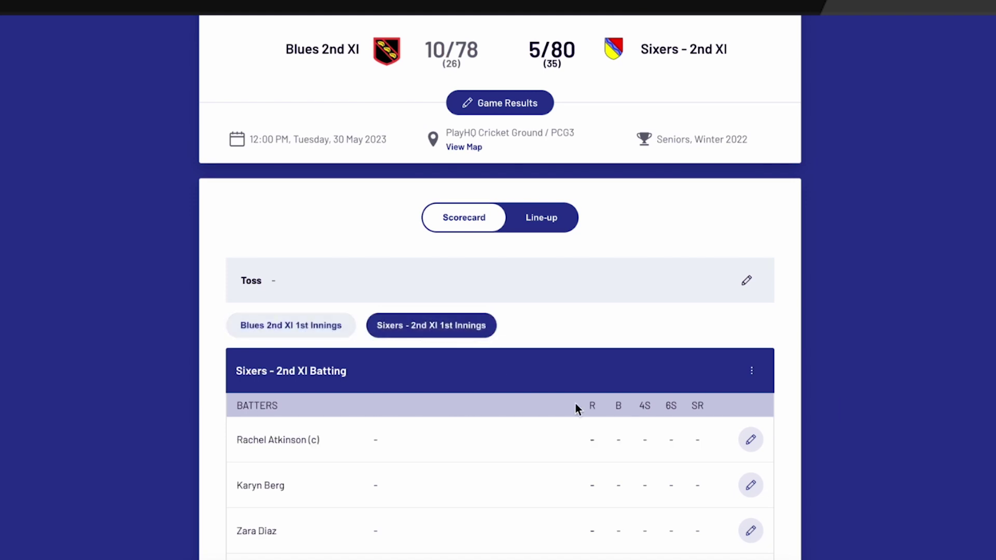